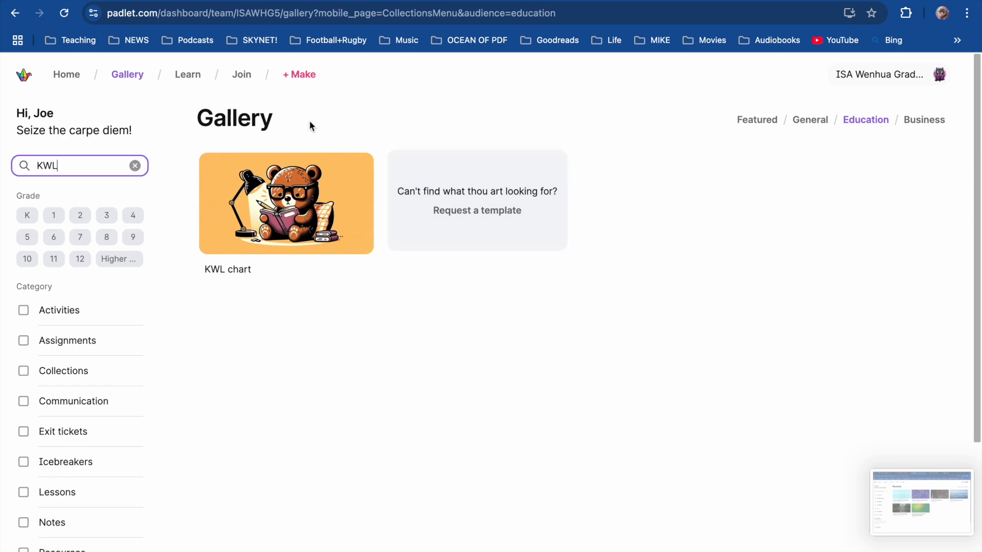
# Open the KWL chart template in the gallery and view its example board.
pyautogui.click(299, 223)
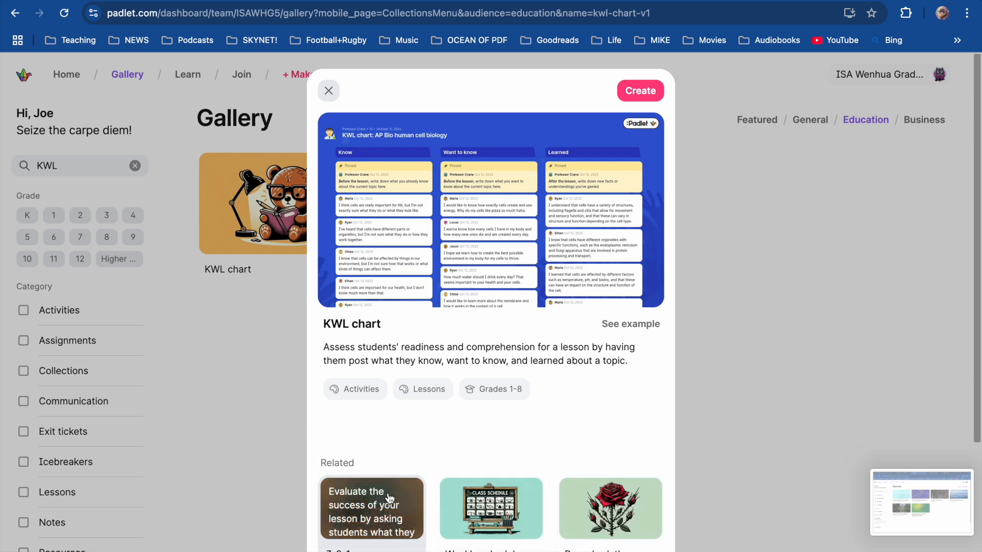
pyautogui.click(640, 325)
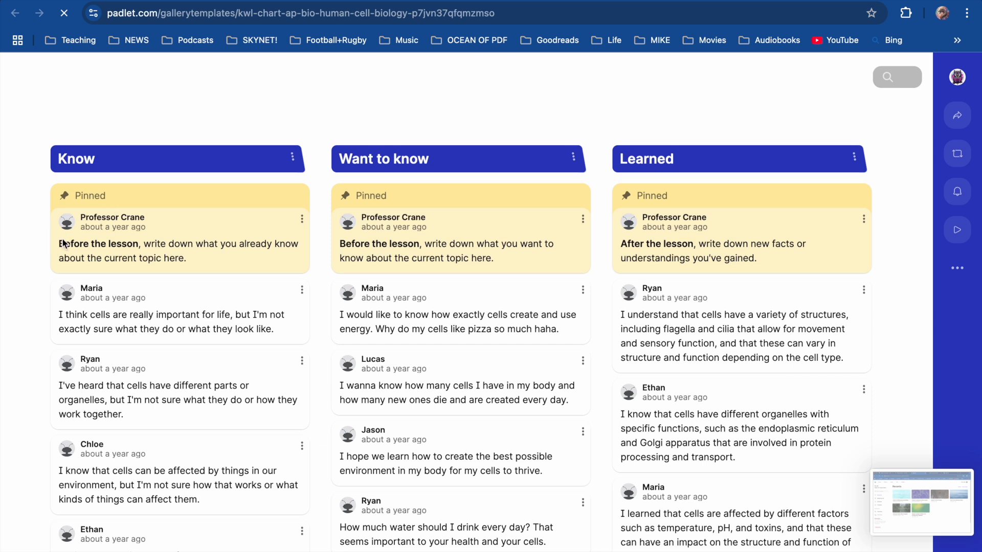
pyautogui.scroll(-1, 193, 301)
pyautogui.scroll(1, 193, 302)
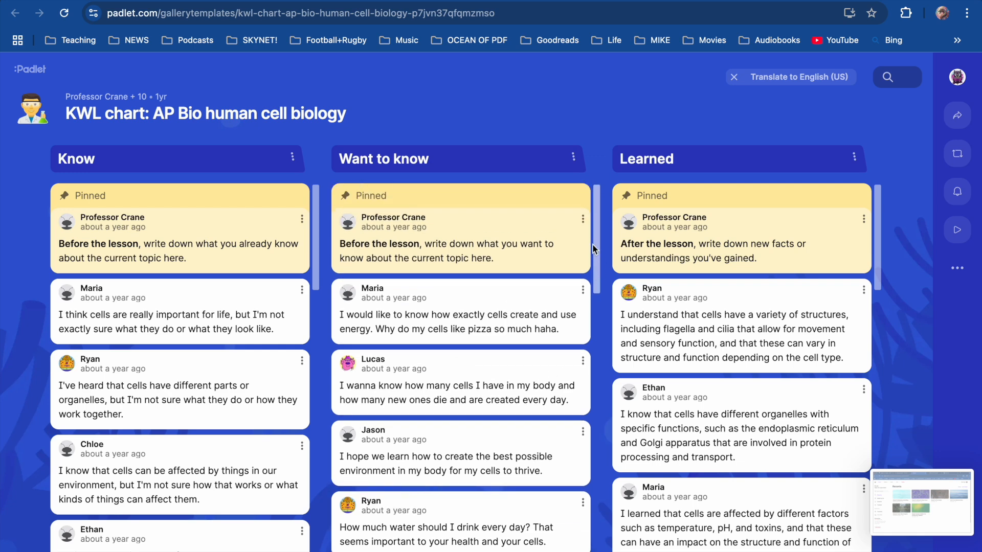
# Check the example board's share and export options, and skim the posts in its Know and Want to know columns.
pyautogui.click(957, 115)
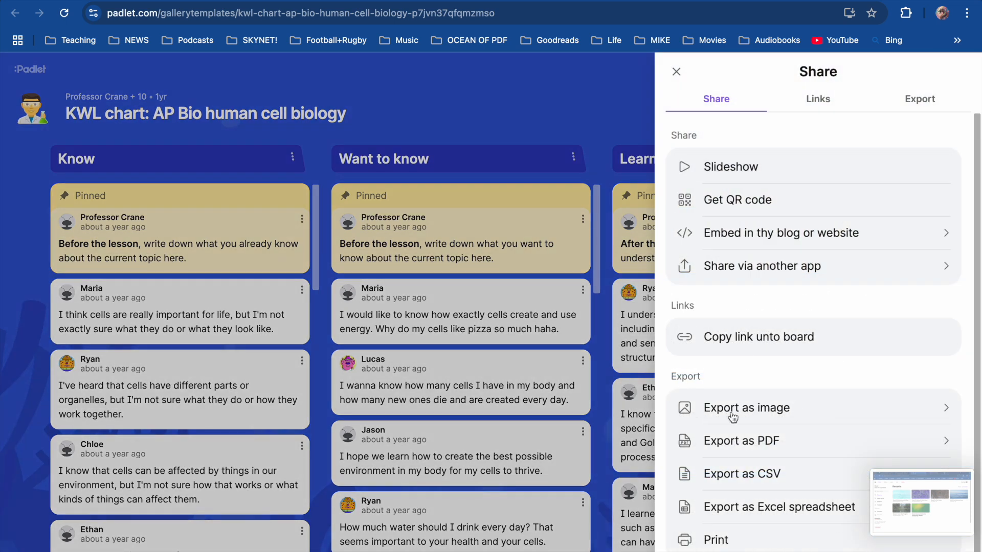
pyautogui.click(615, 102)
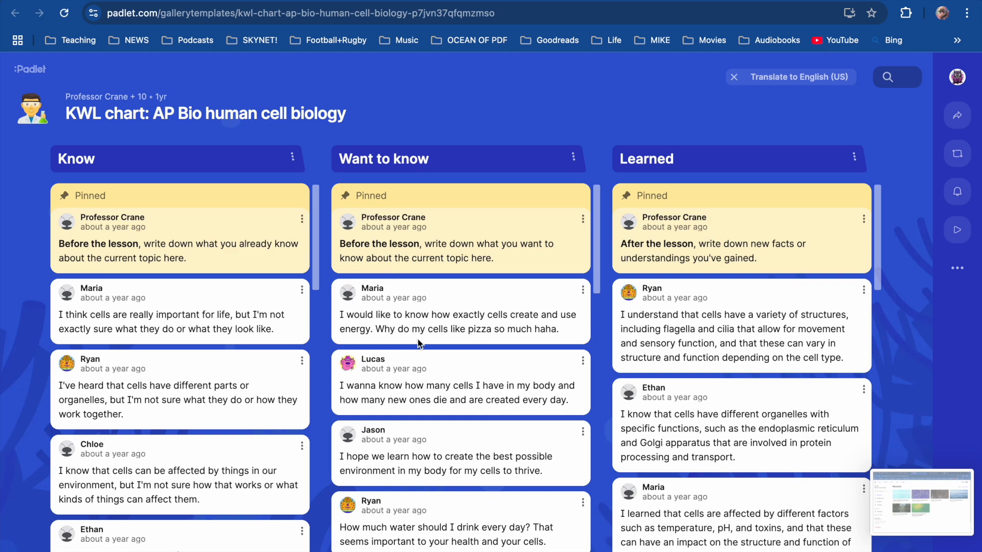
pyautogui.scroll(-5, 417, 338)
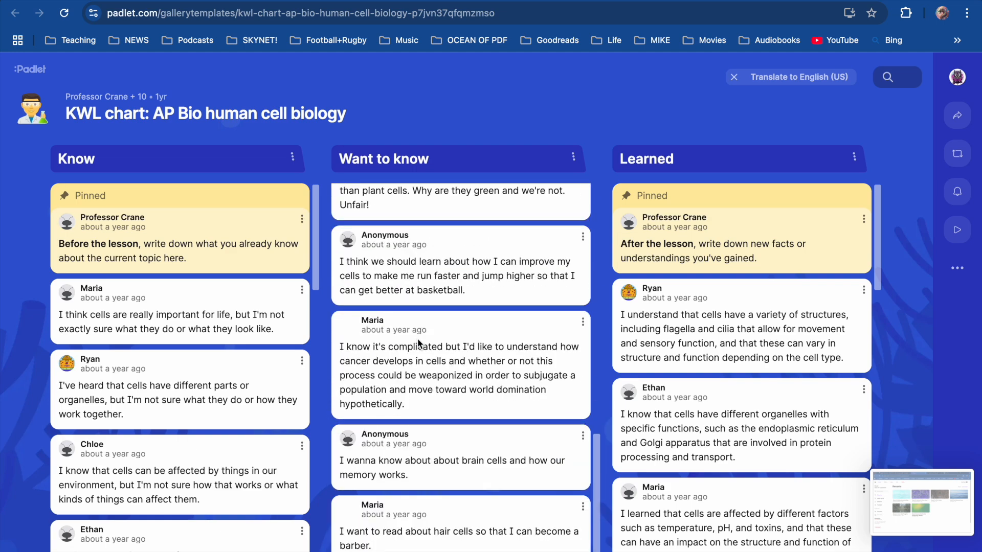
pyautogui.scroll(5, 417, 339)
pyautogui.scroll(-5, 195, 433)
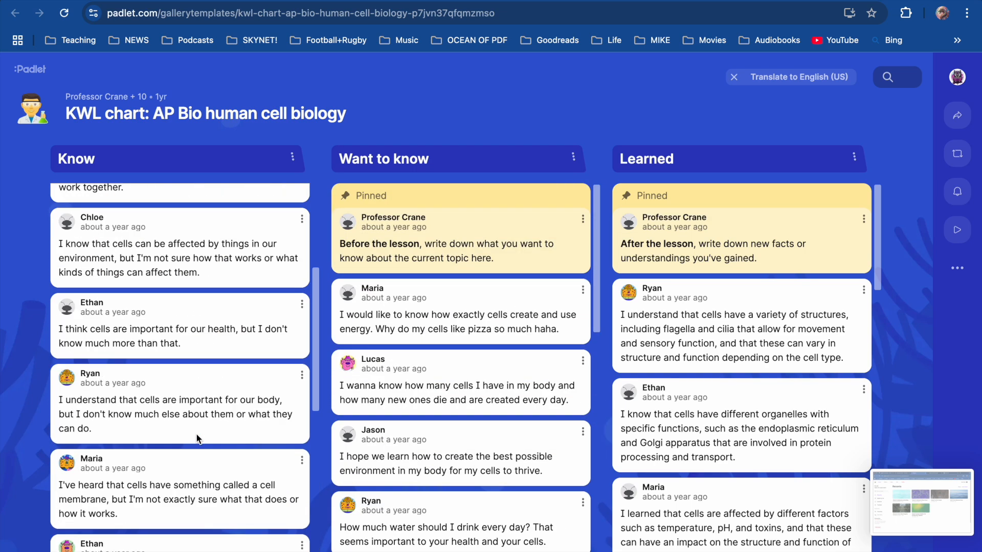
pyautogui.scroll(5, 230, 306)
pyautogui.scroll(-5, 550, 403)
pyautogui.scroll(5, 550, 403)
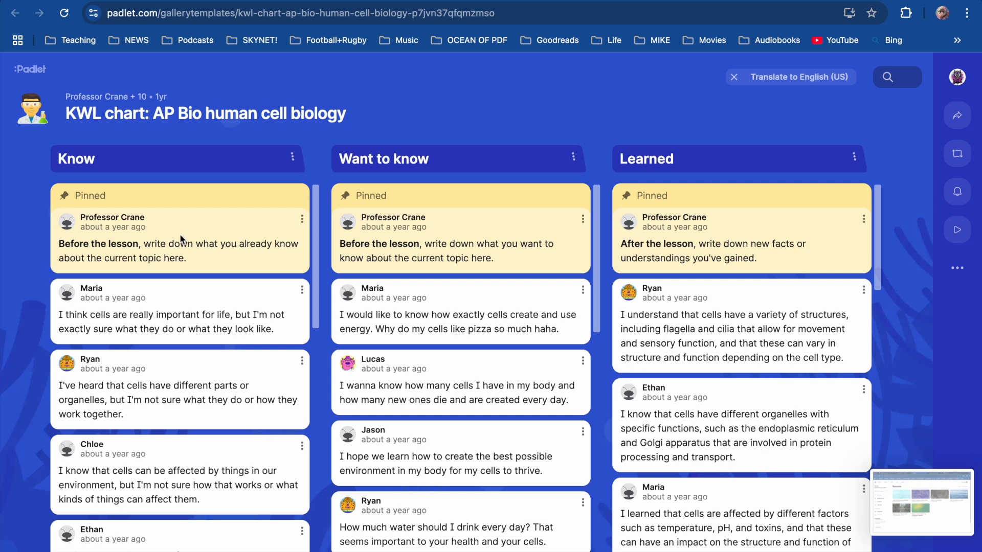
# Check the options for the pinned post in the Know column, and close the example board.
pyautogui.click(302, 220)
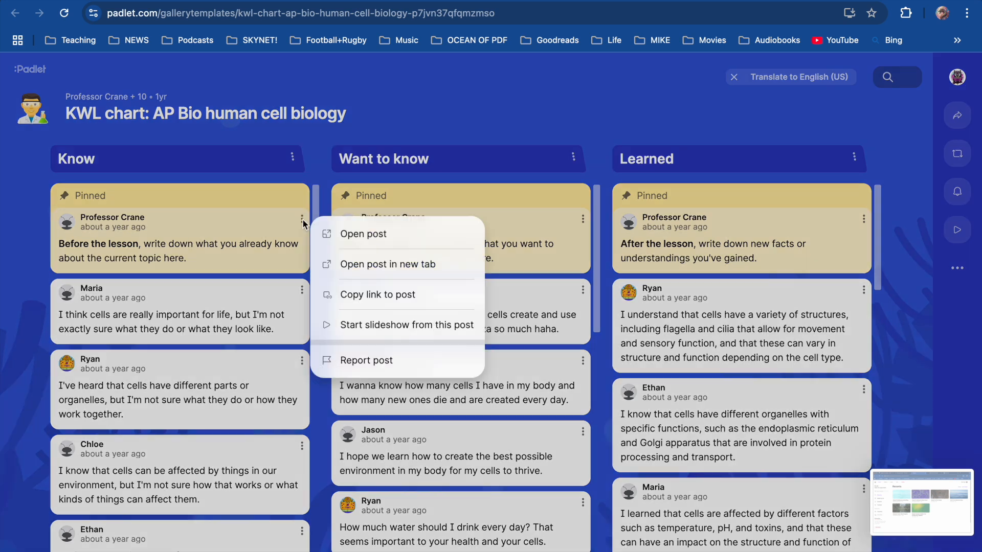
pyautogui.click(257, 243)
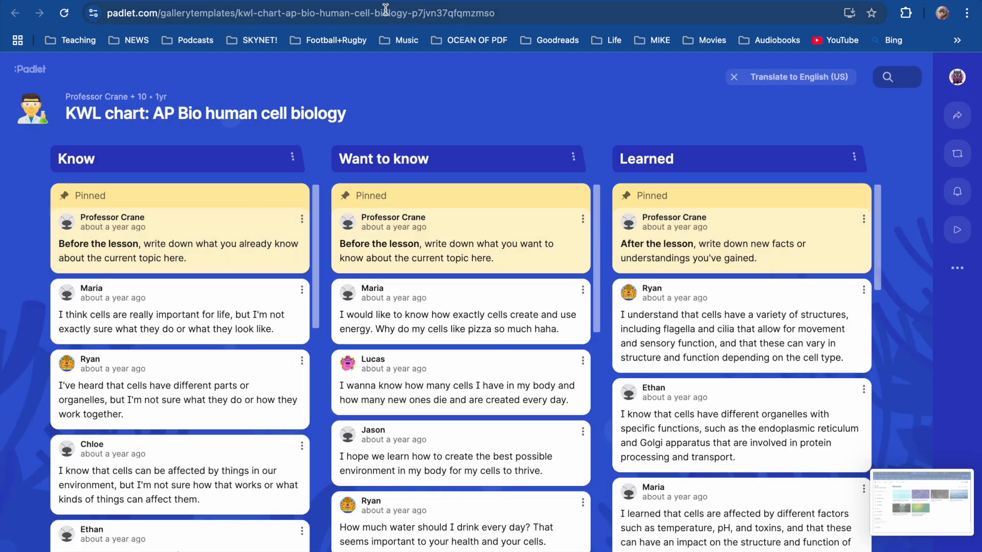
pyautogui.press('super+w')
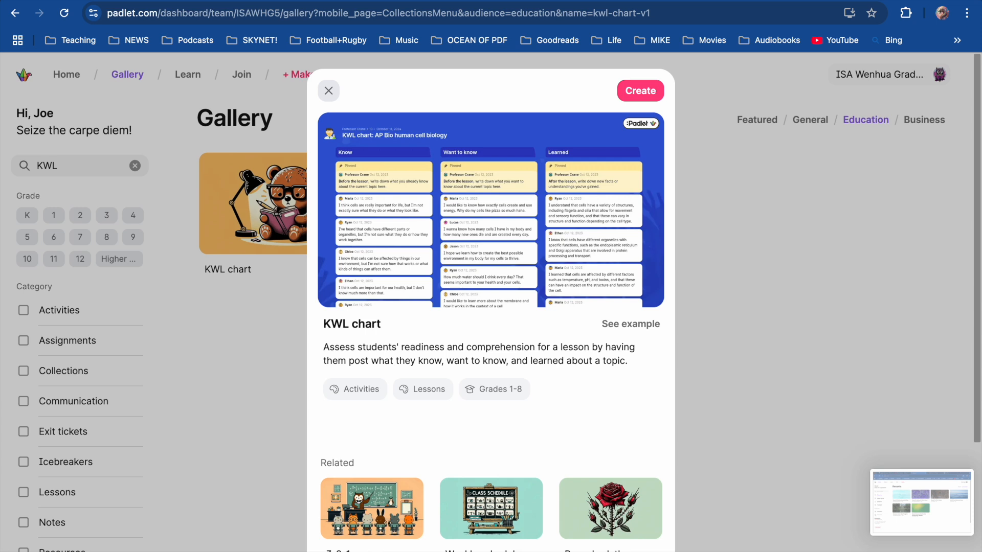
# Create a new board from the KWL chart template and dismiss its setup guide.
pyautogui.click(641, 97)
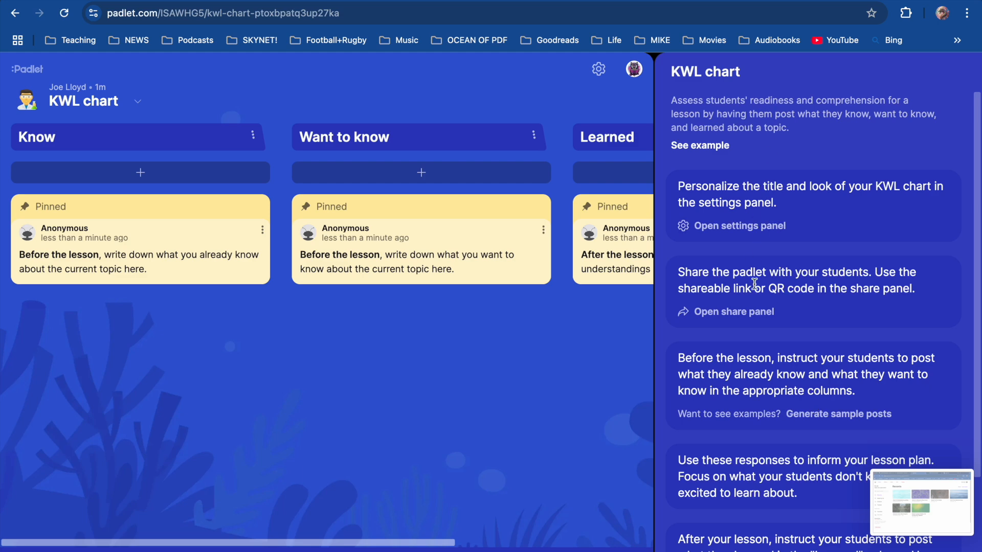
pyautogui.scroll(-3, 754, 279)
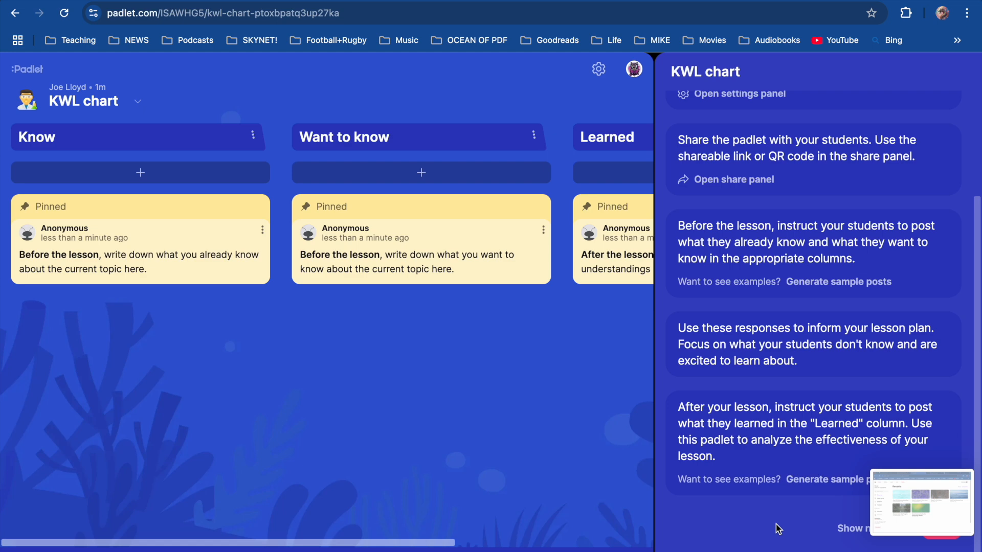
pyautogui.click(943, 543)
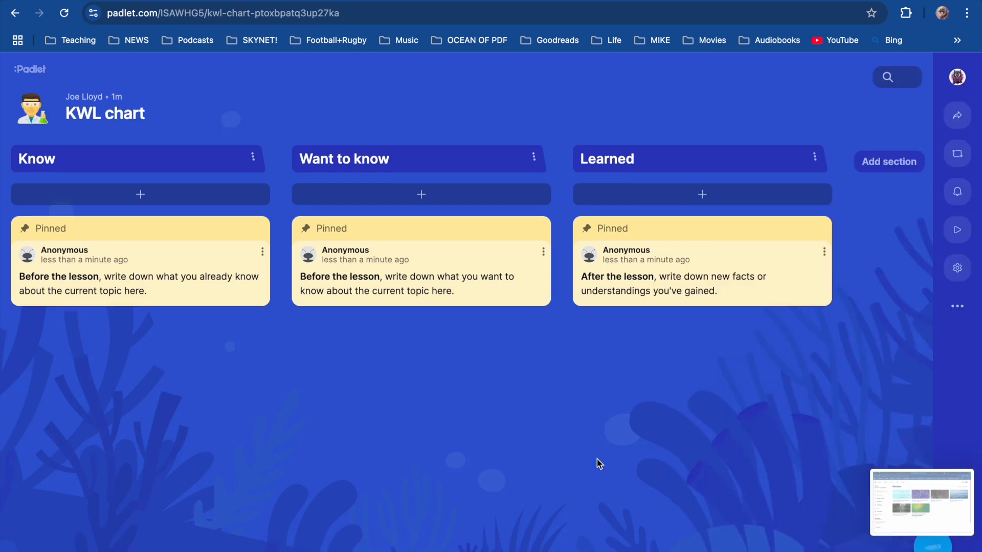
# Change the colour of the pinned post in the Know column to green.
pyautogui.click(262, 252)
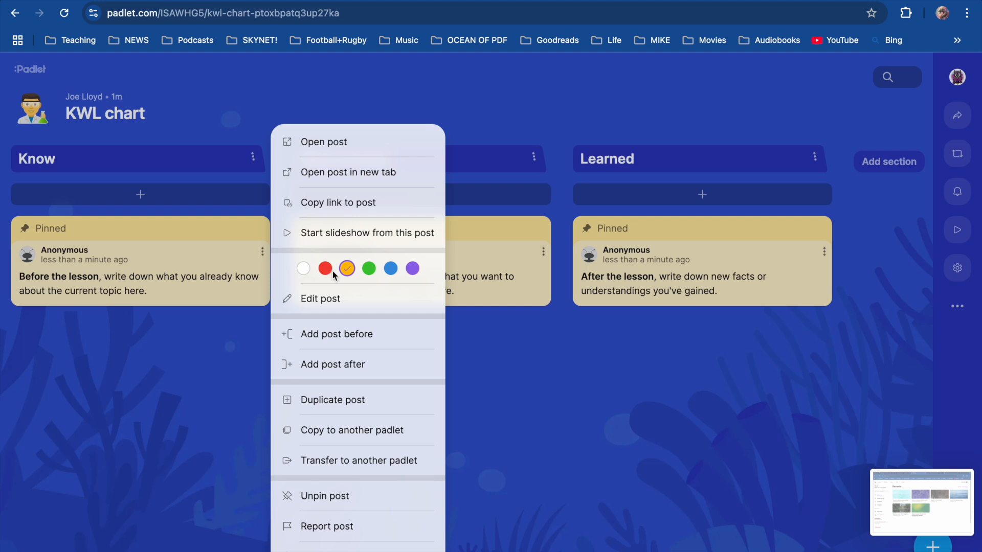
pyautogui.click(371, 272)
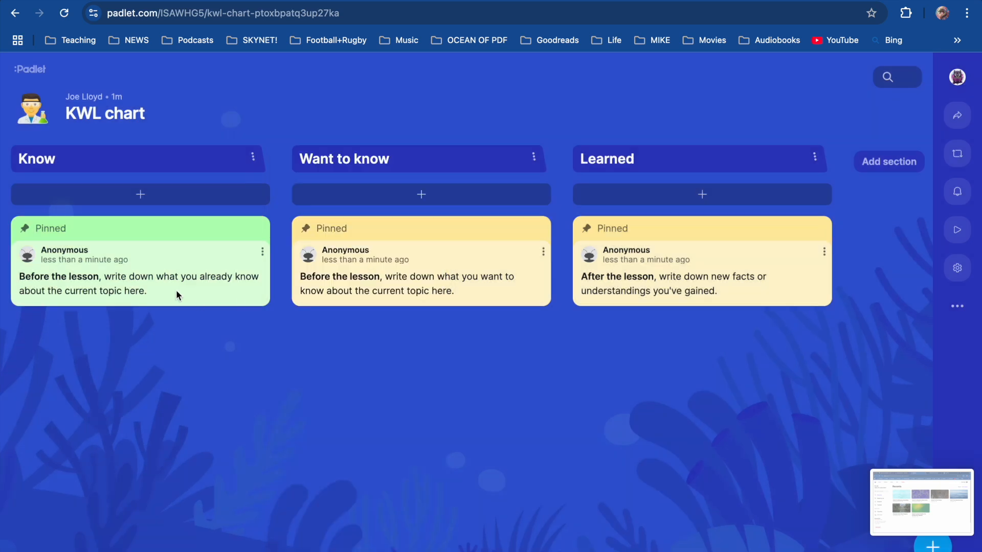
# Change the board title to "KWL chart: Food groups".
pyautogui.doubleClick(89, 118)
pyautogui.click(132, 114)
pyautogui.doubleClick(135, 114)
pyautogui.click(135, 113)
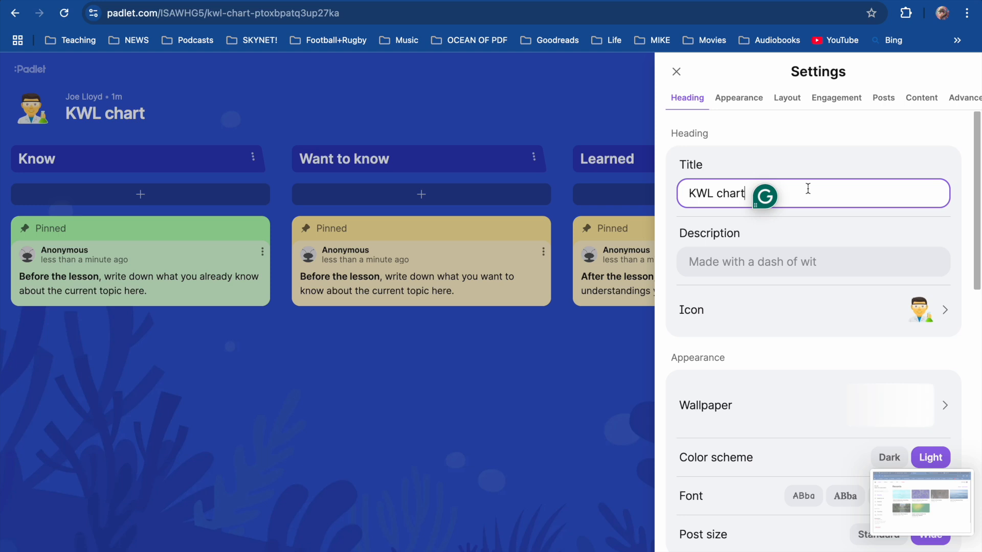
pyautogui.write(': ')
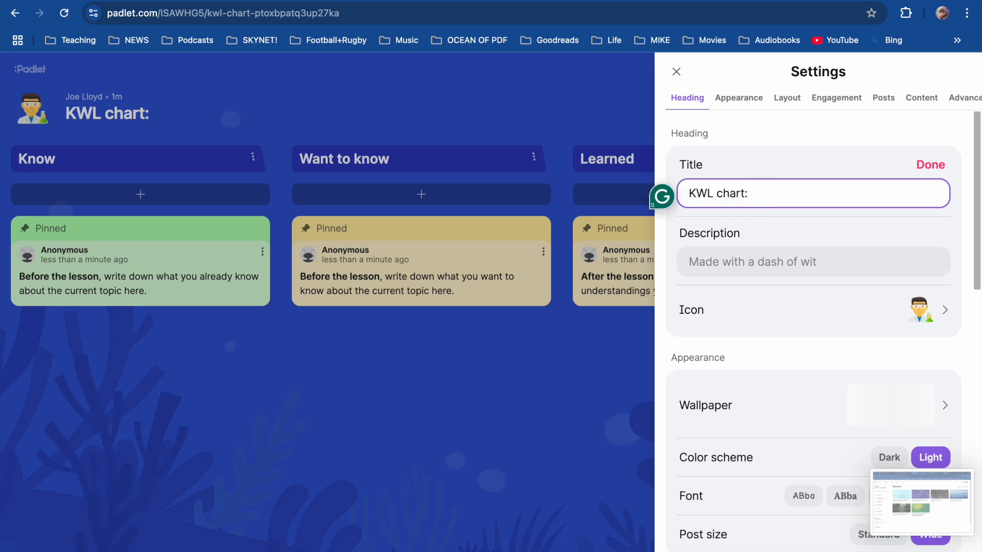
pyautogui.write('Food')
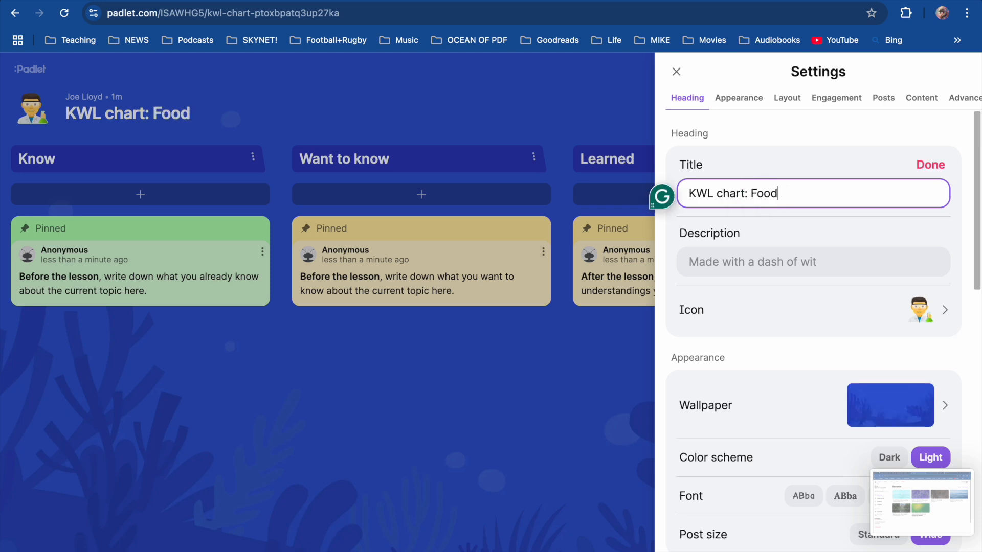
pyautogui.write(' groups')
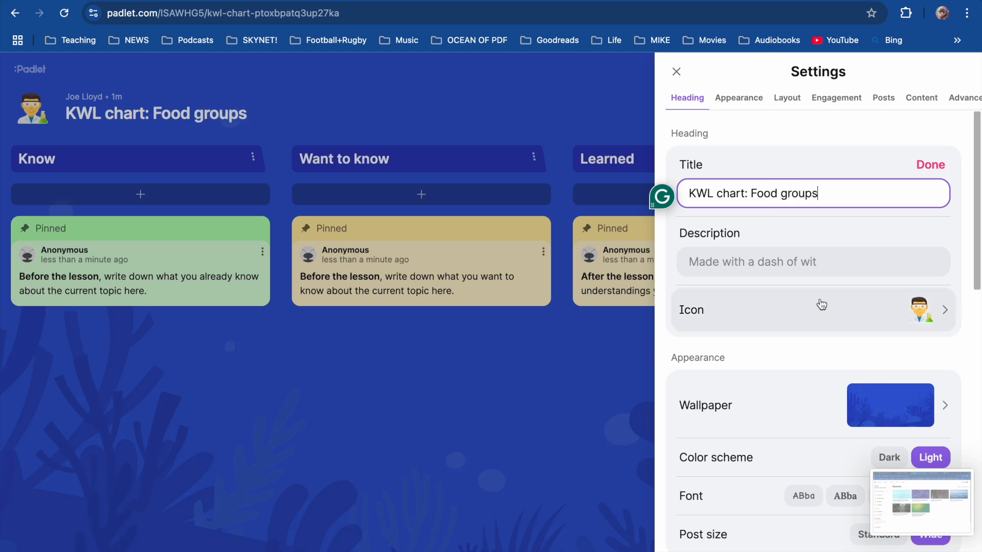
pyautogui.click(877, 303)
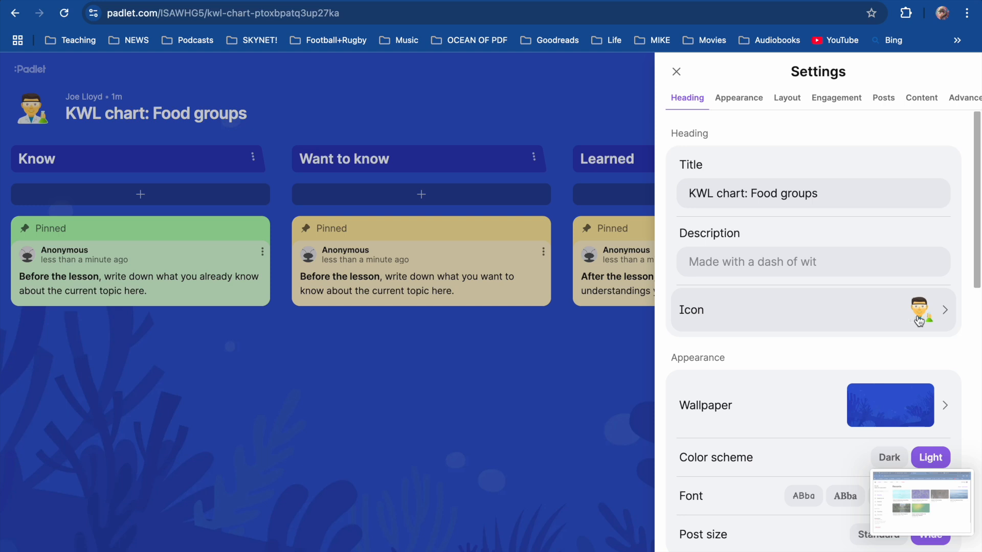
# Replace the board's icon with the noodle bowl emoji from the food category and save it.
pyautogui.click(919, 318)
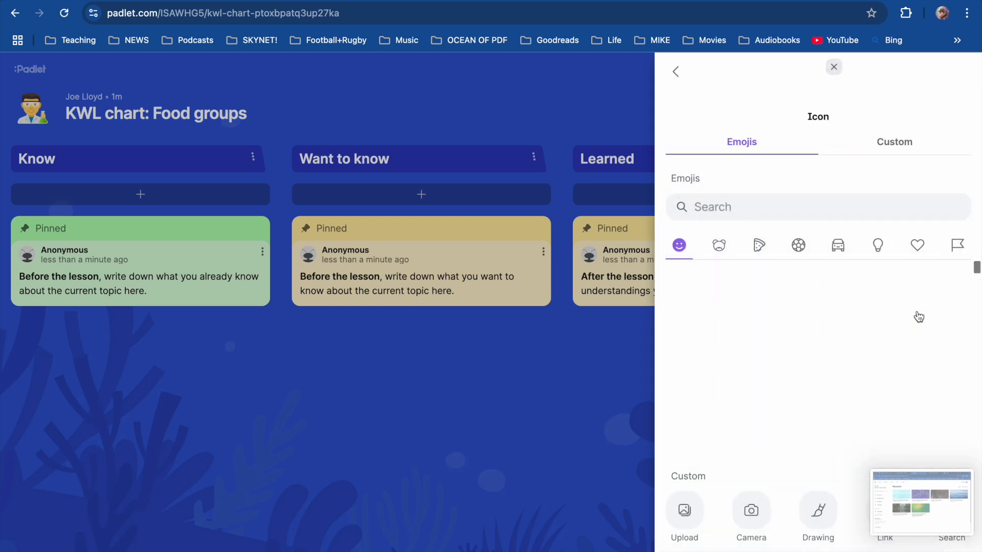
pyautogui.click(711, 204)
pyautogui.write('food')
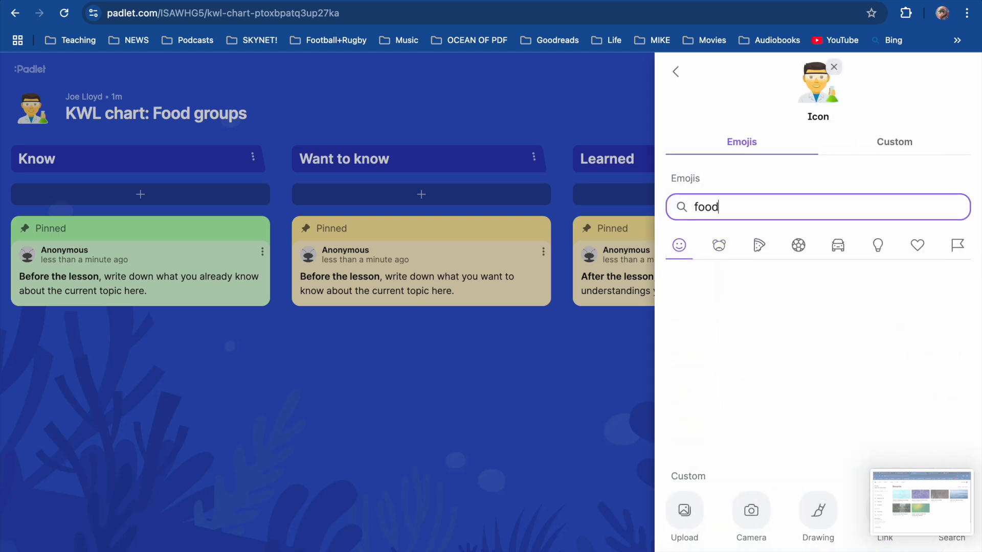
pyautogui.click(758, 246)
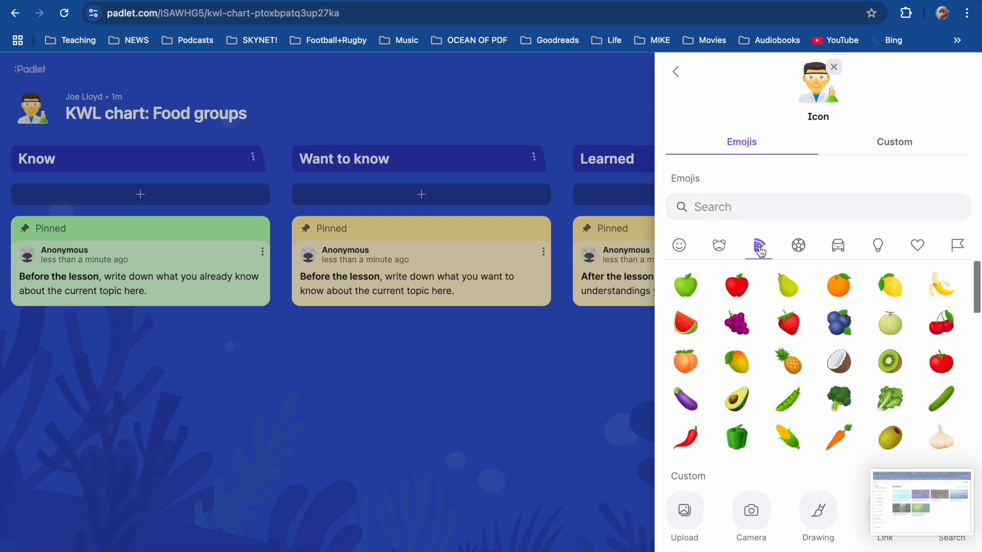
pyautogui.scroll(-5, 777, 322)
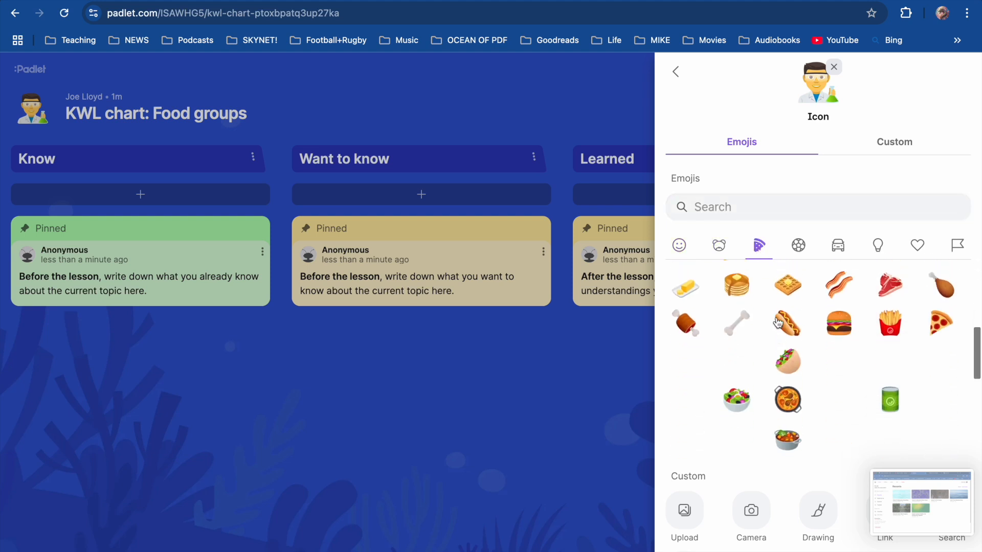
pyautogui.scroll(5, 778, 326)
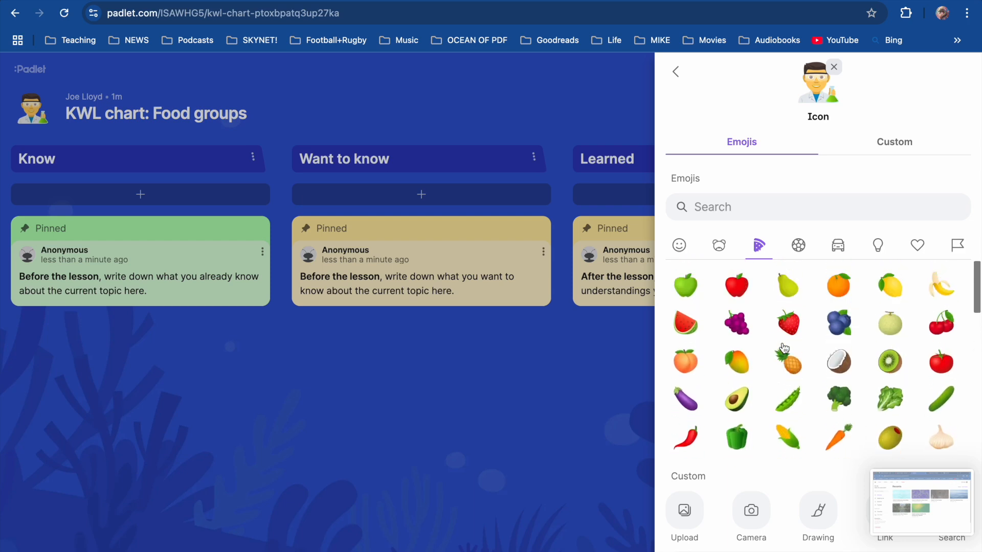
pyautogui.scroll(-4, 783, 348)
pyautogui.scroll(2, 779, 389)
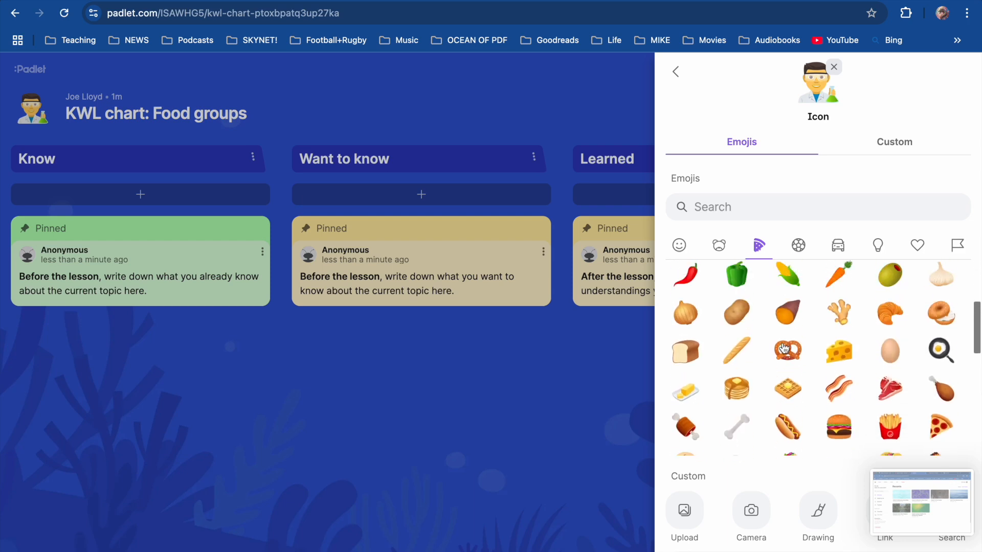
pyautogui.scroll(-5, 782, 399)
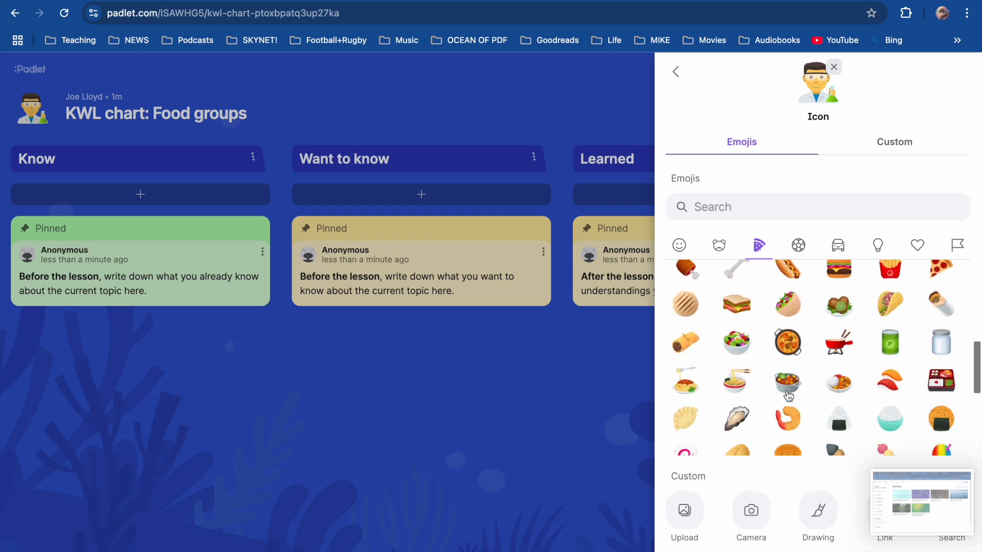
pyautogui.scroll(-1, 777, 379)
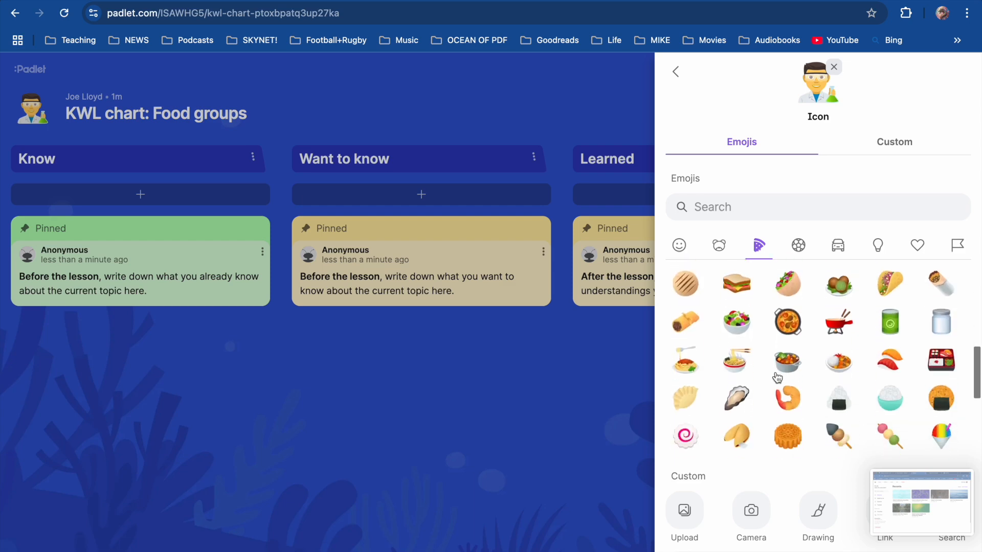
pyautogui.click(737, 367)
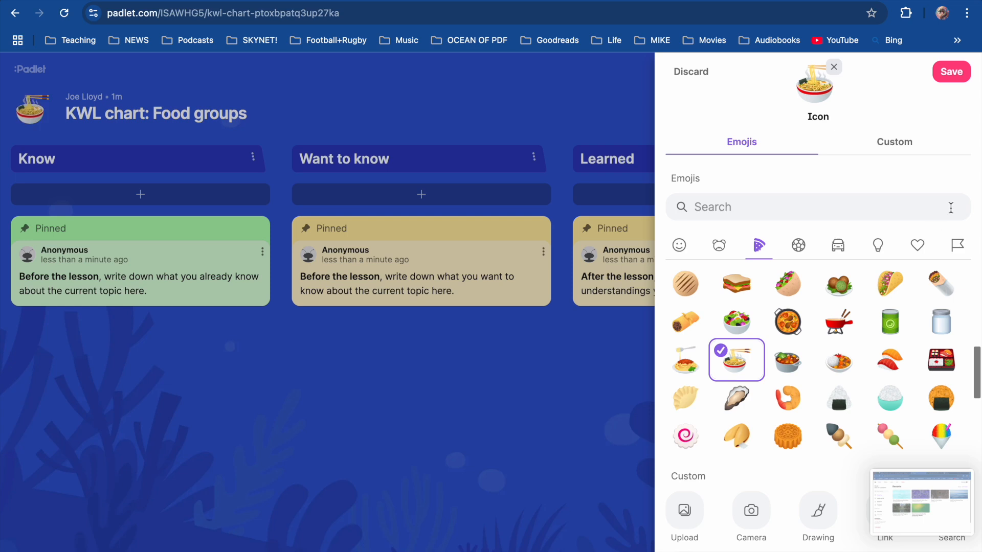
pyautogui.click(949, 72)
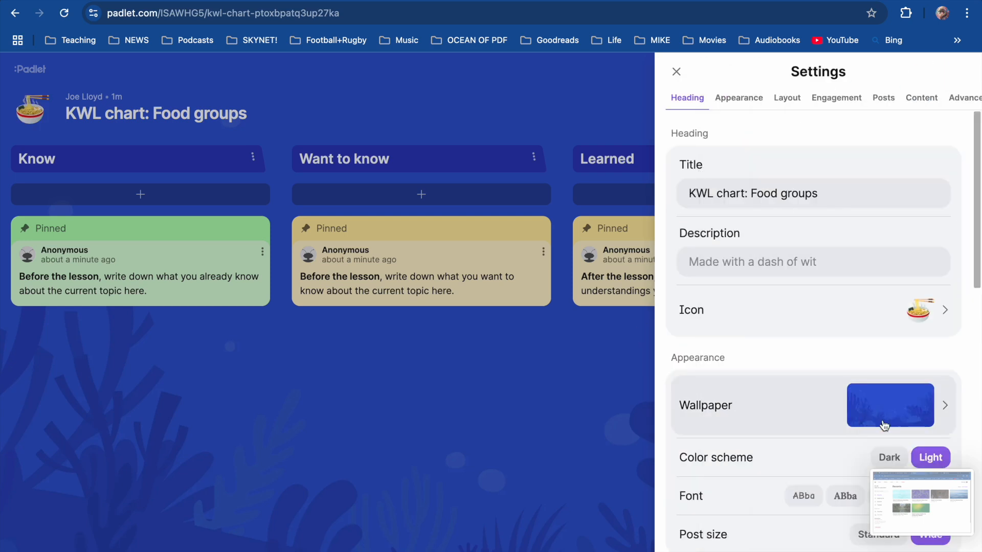
# Browse the wallpaper gallery from colours and gradients through textures, pictures and illustrations to the custom options, then return to the settings.
pyautogui.click(806, 408)
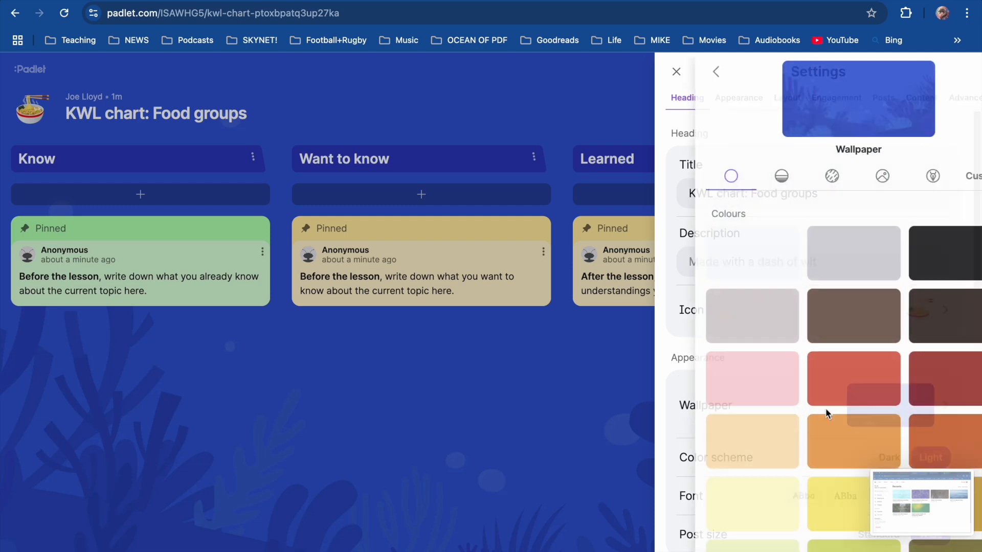
pyautogui.scroll(-15, 791, 354)
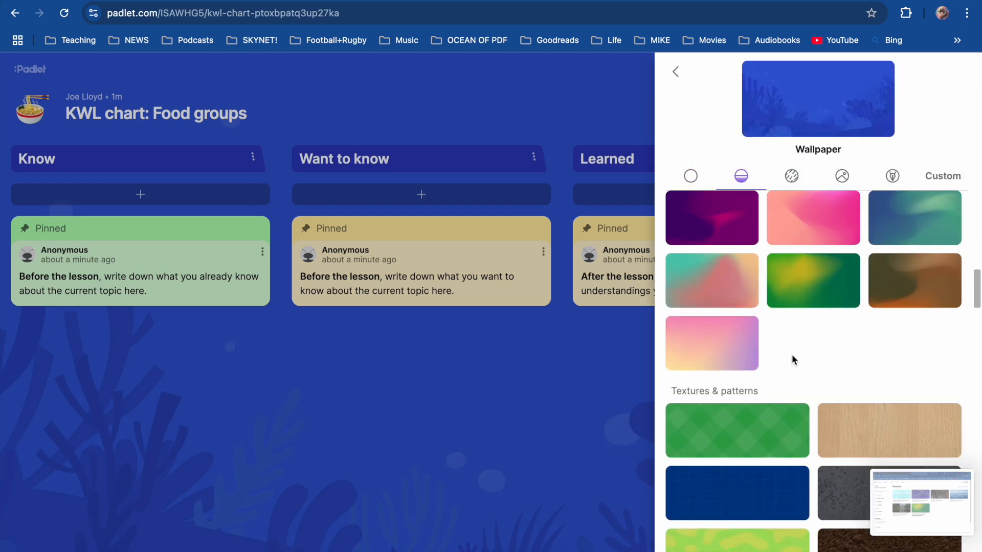
pyautogui.scroll(-15, 791, 354)
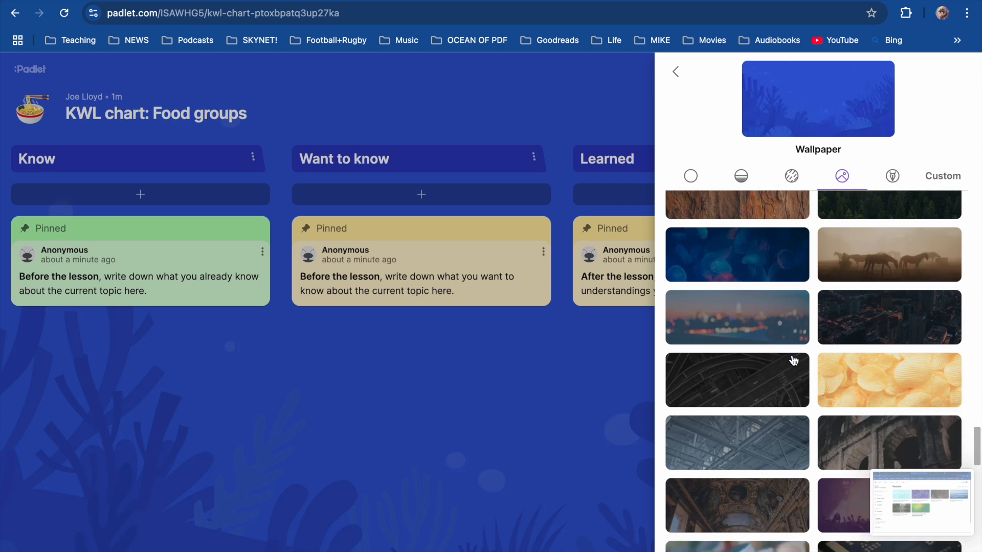
pyautogui.scroll(5, 792, 358)
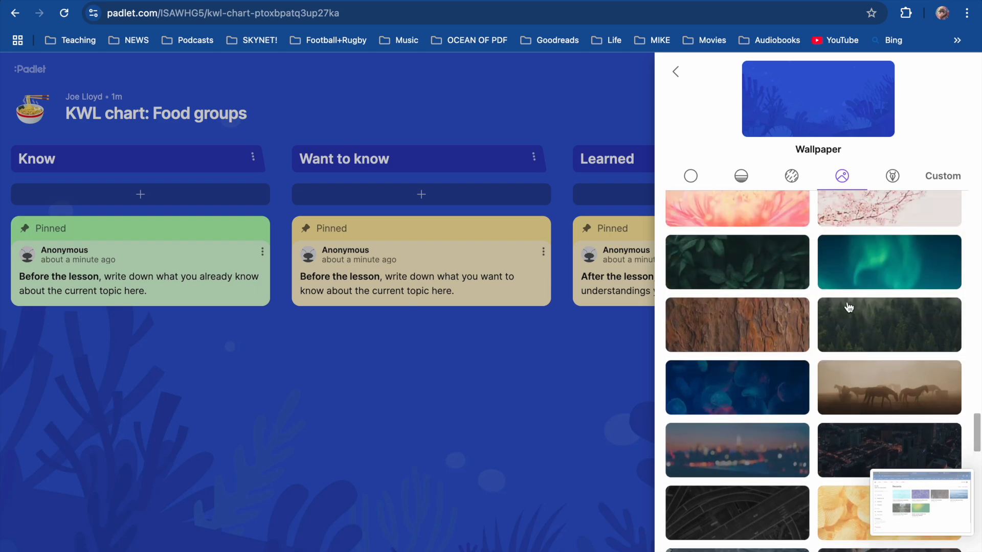
pyautogui.scroll(-7, 848, 307)
pyautogui.scroll(-10, 848, 306)
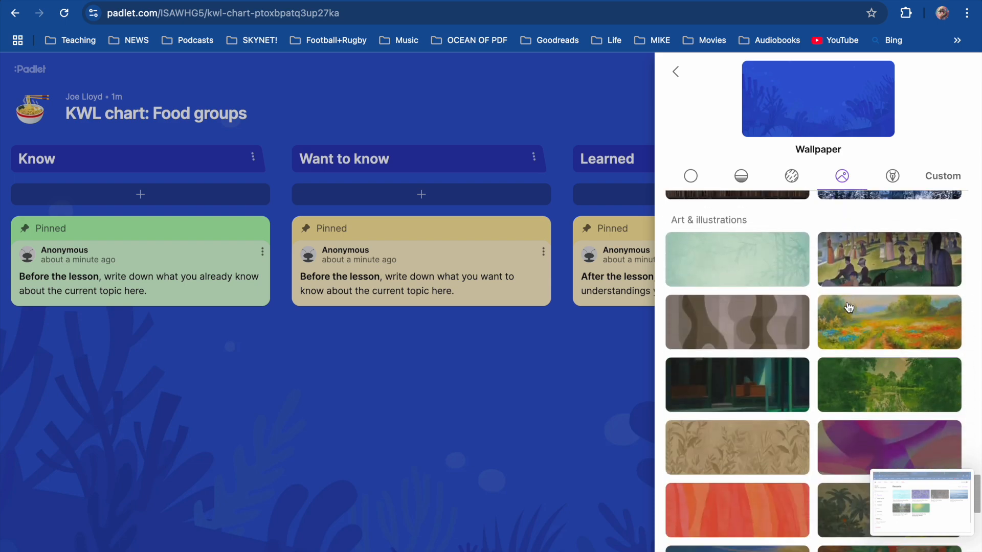
pyautogui.scroll(-11, 848, 306)
pyautogui.scroll(13, 848, 307)
pyautogui.scroll(10, 848, 306)
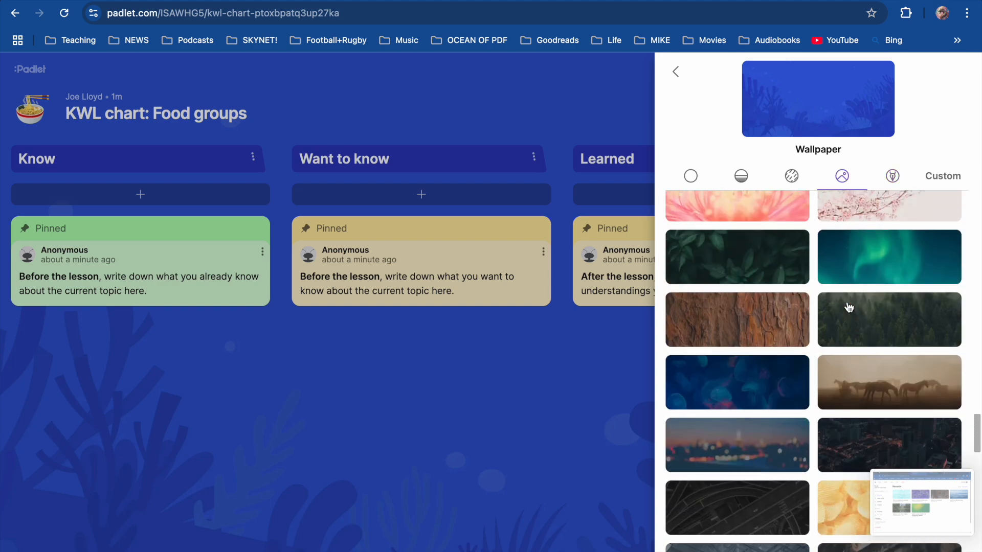
pyautogui.scroll(3, 869, 394)
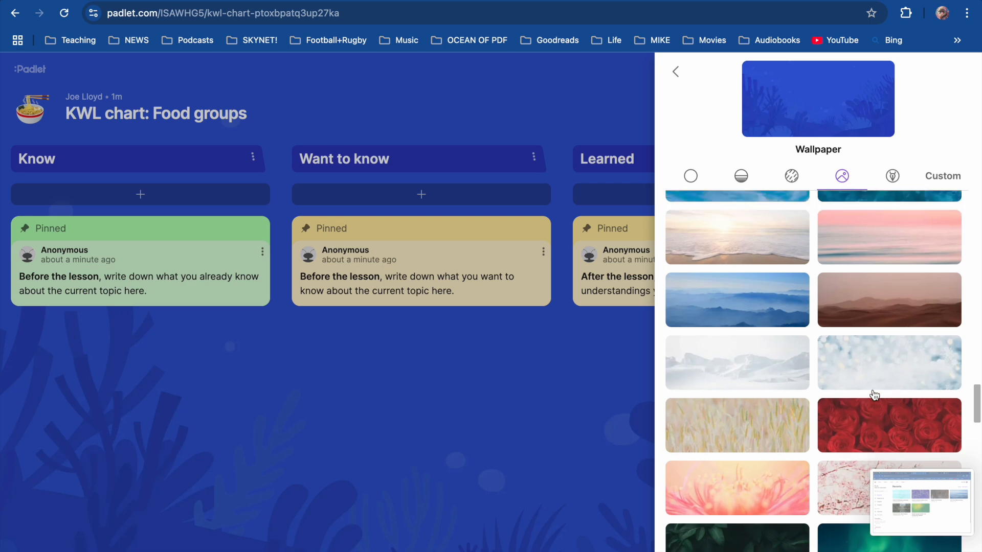
pyautogui.scroll(-10, 872, 394)
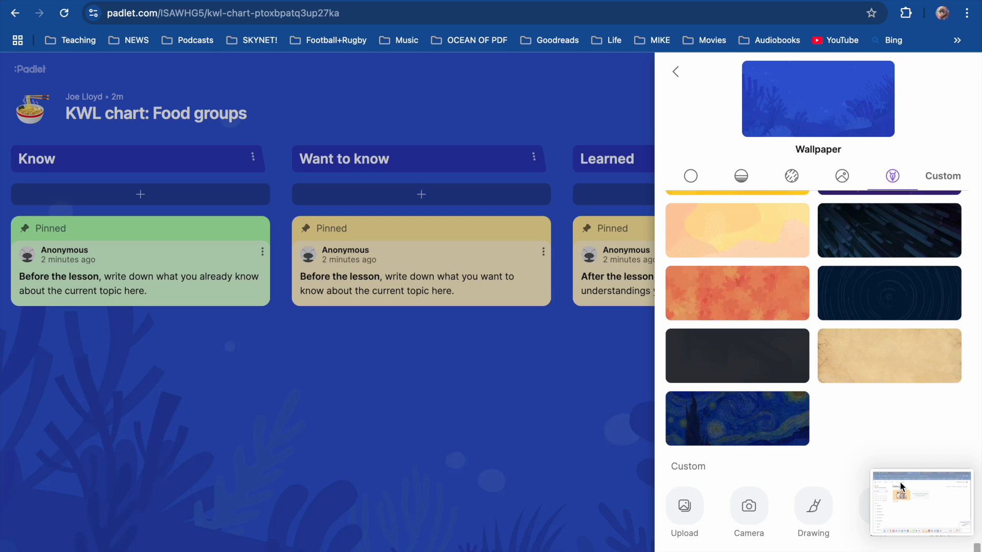
pyautogui.click(676, 71)
# Examine the available layout formats for the board's posts and keep the Wall format.
pyautogui.scroll(-6, 746, 376)
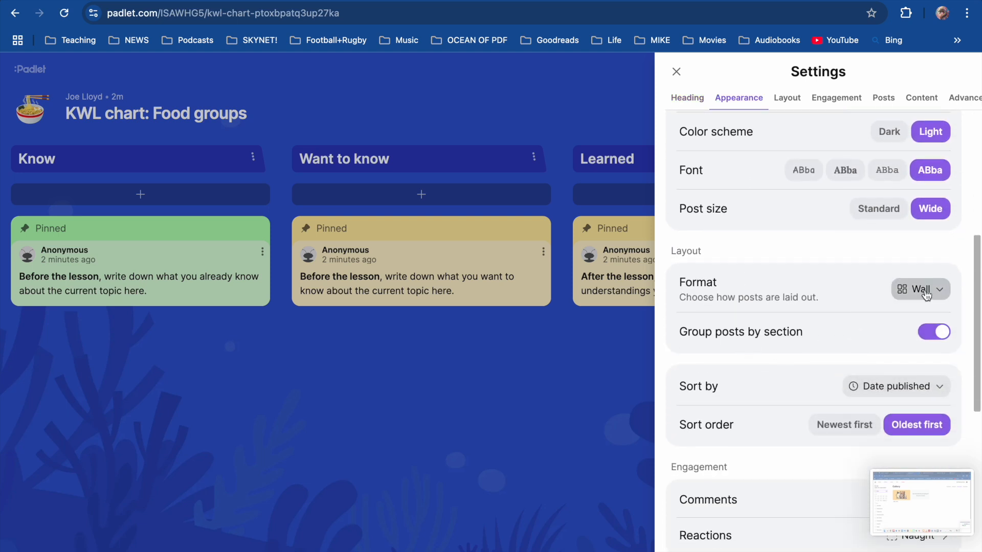
pyautogui.click(925, 292)
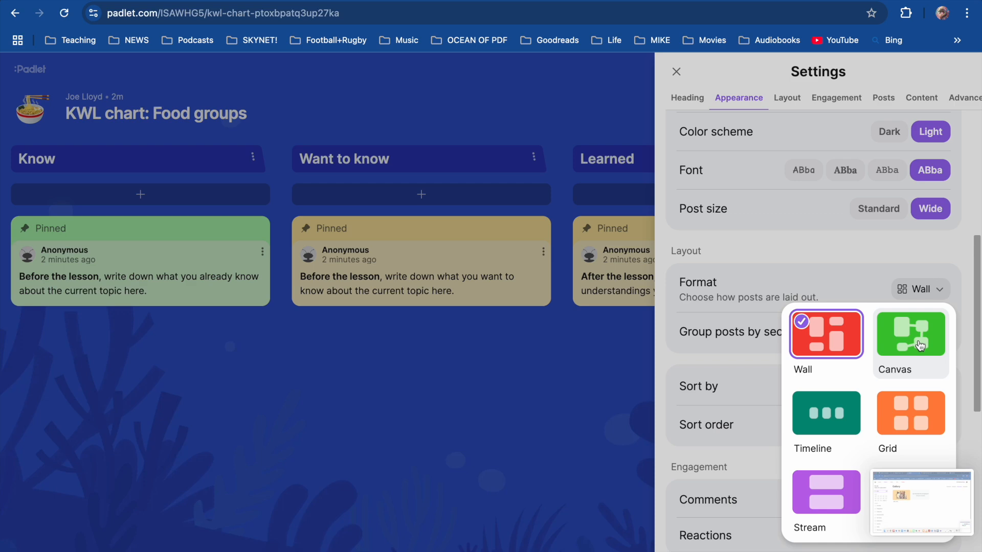
pyautogui.press('Escape')
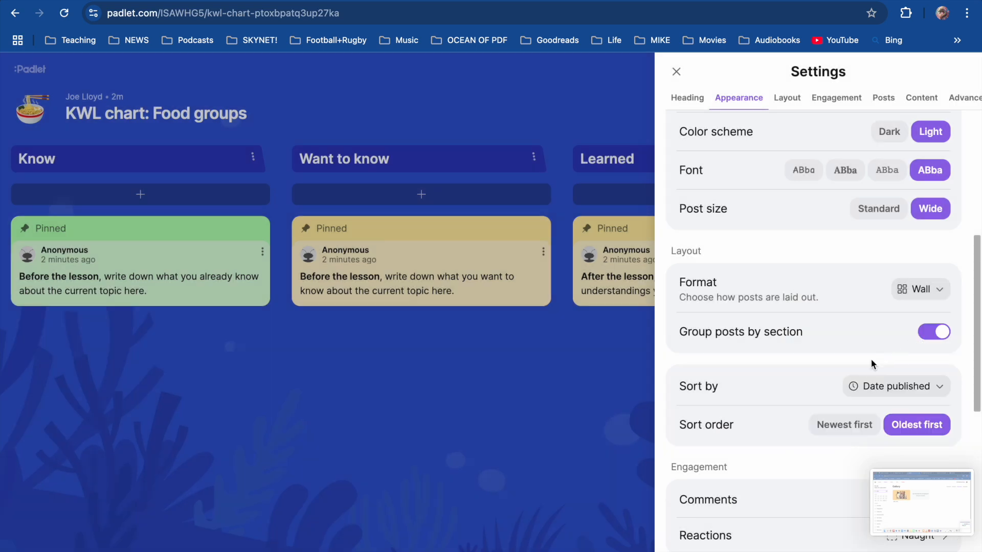
pyautogui.scroll(2, 904, 378)
pyautogui.click(936, 387)
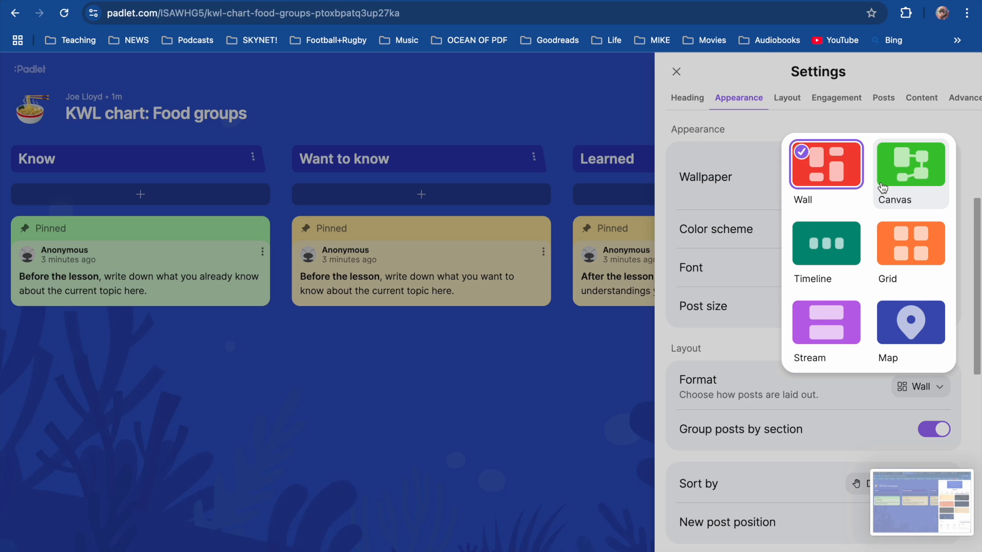
pyautogui.click(802, 202)
# Review the board's engagement settings for comments and reactions.
pyautogui.scroll(-5, 841, 347)
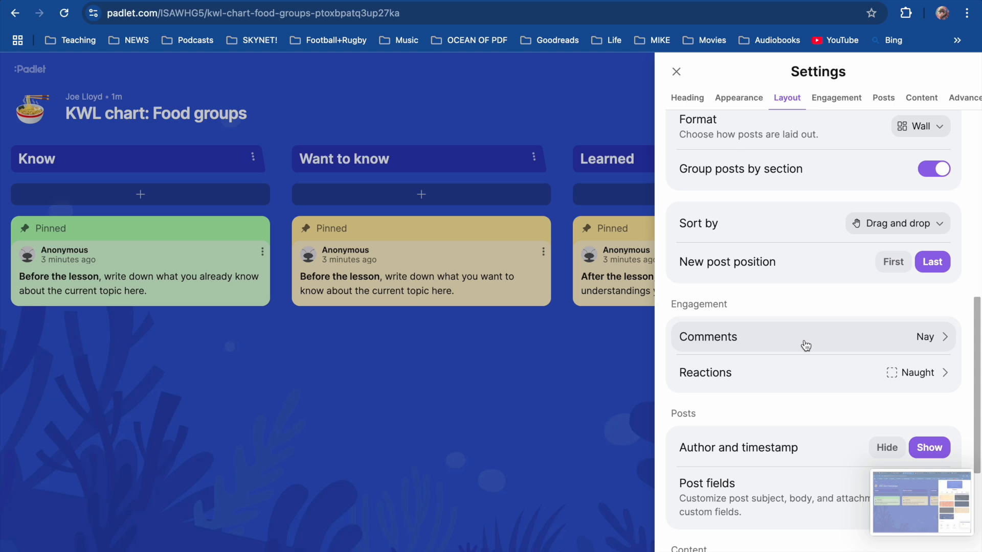
pyautogui.click(921, 346)
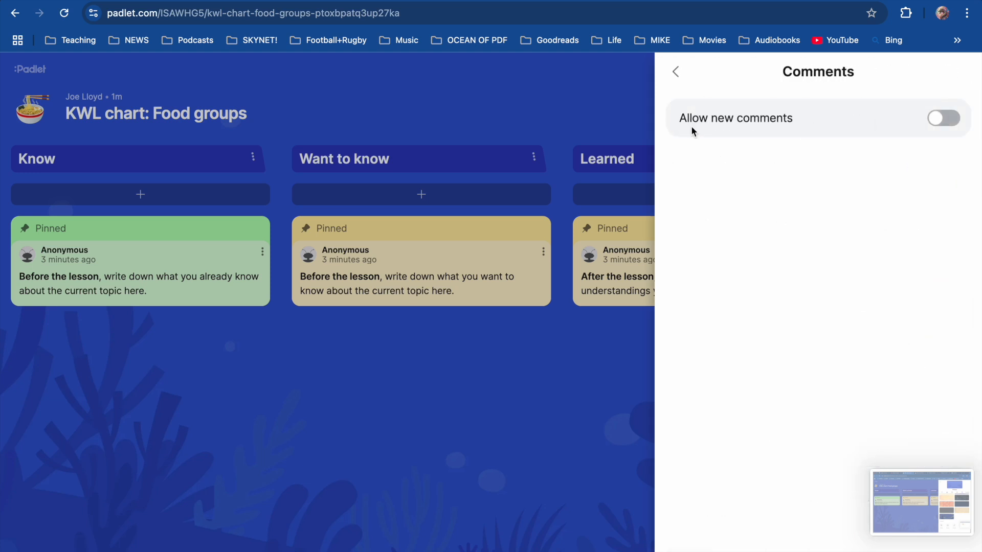
pyautogui.click(675, 71)
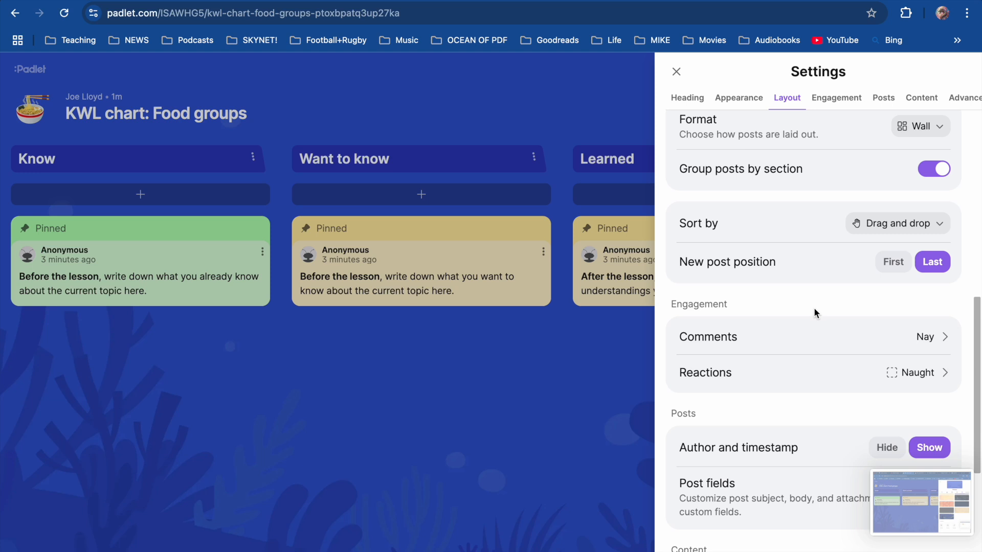
pyautogui.click(914, 384)
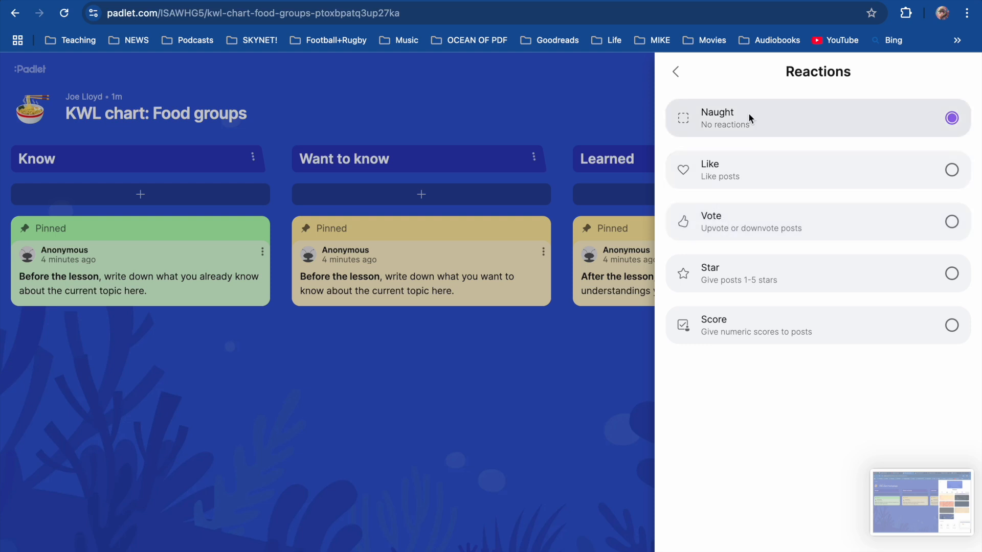
pyautogui.click(675, 72)
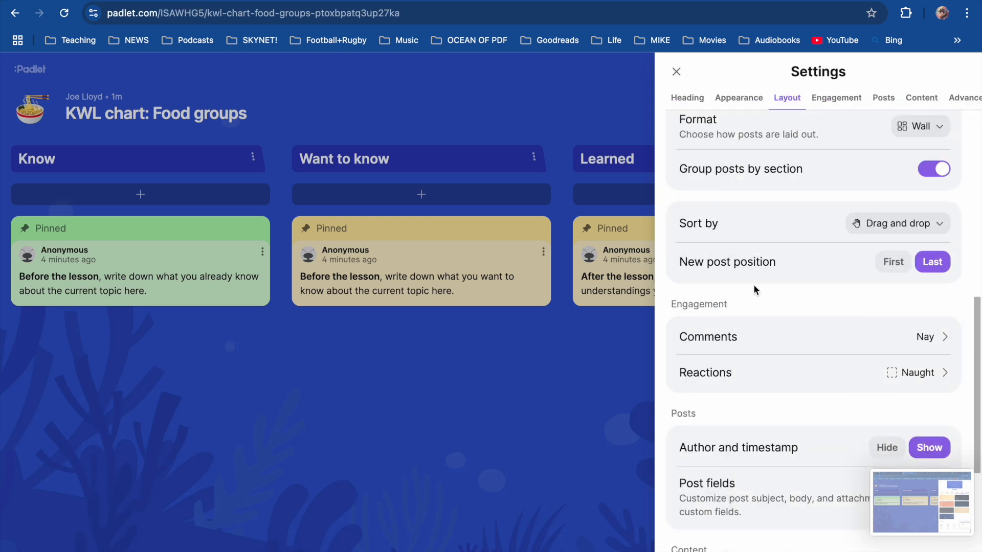
# Hide the author and timestamp on posts and check the board's moderation options.
pyautogui.scroll(-4, 753, 286)
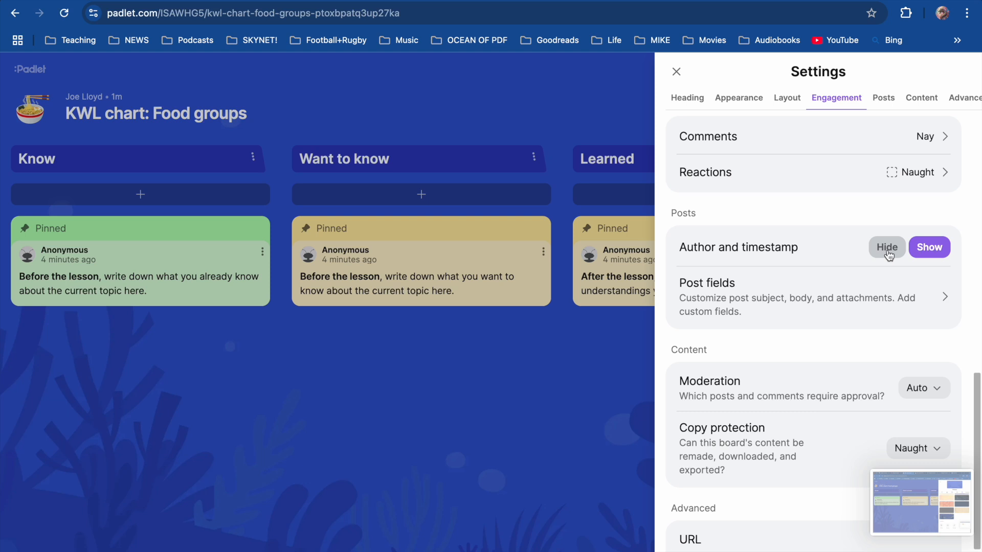
pyautogui.click(888, 248)
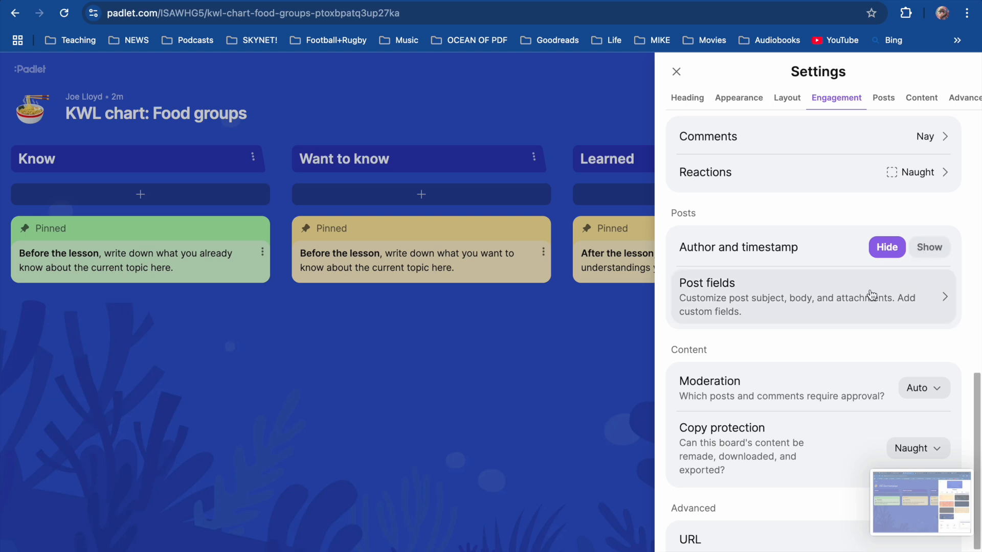
pyautogui.scroll(-2, 869, 291)
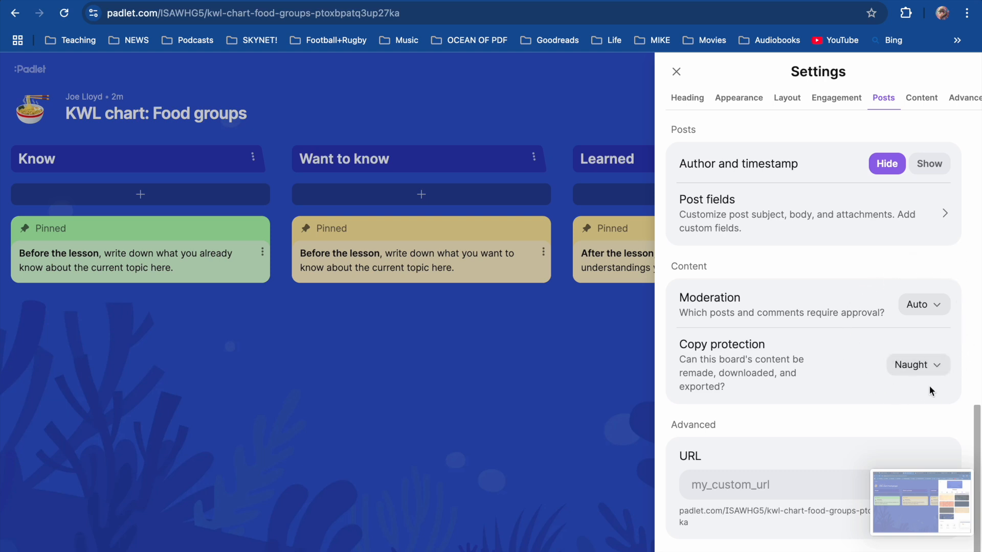
pyautogui.click(917, 306)
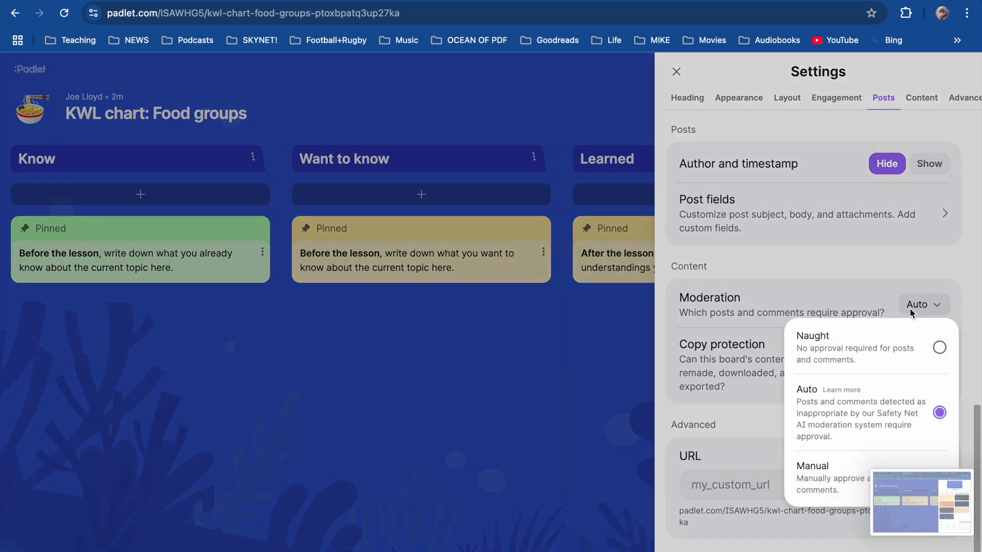
pyautogui.click(846, 309)
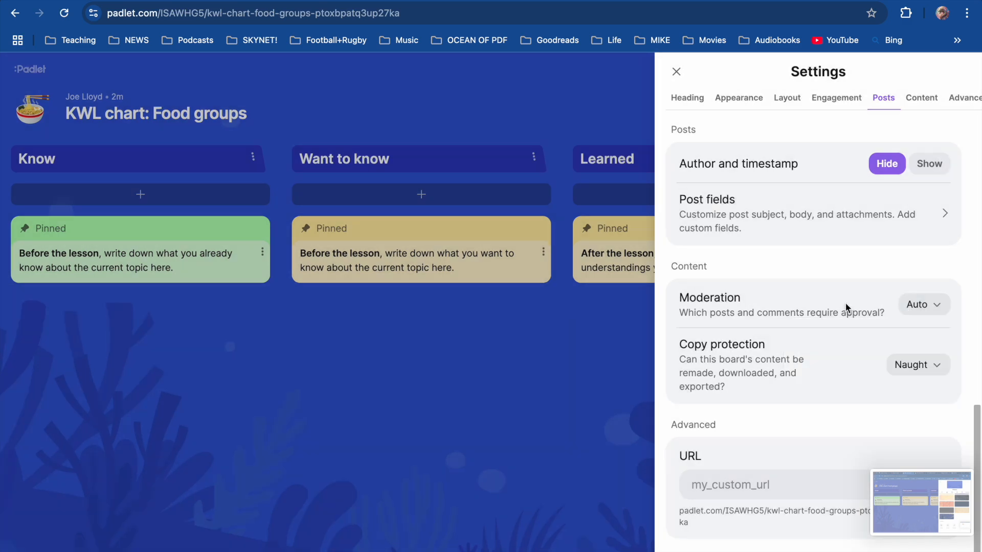
# Enter KWLFOOD as the board's custom URL and close the settings.
pyautogui.click(743, 482)
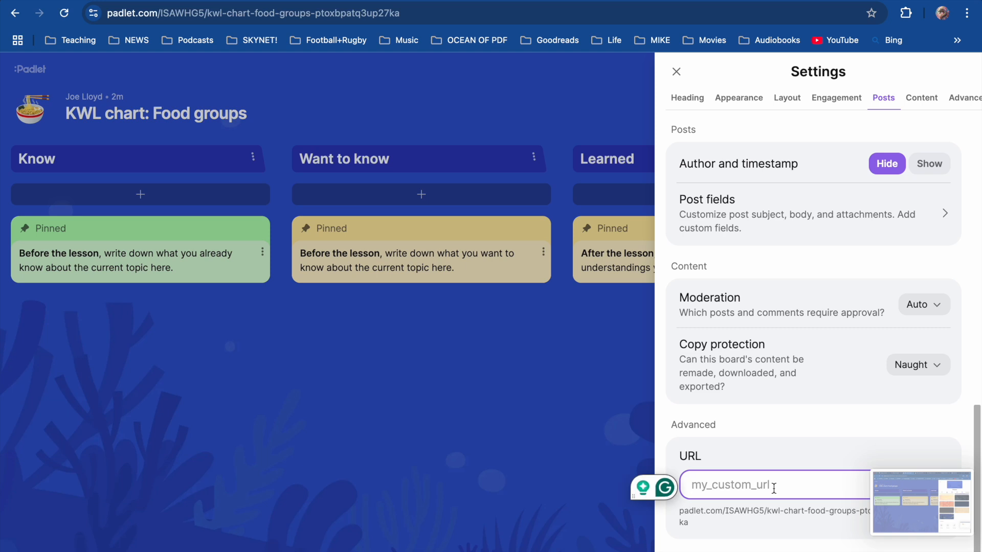
pyautogui.write('K')
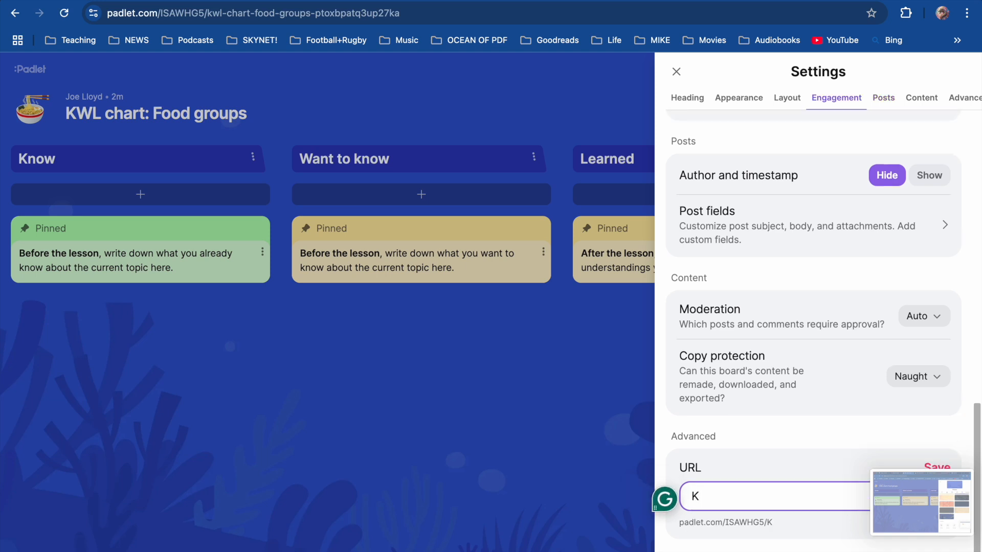
pyautogui.write('WLFOOD')
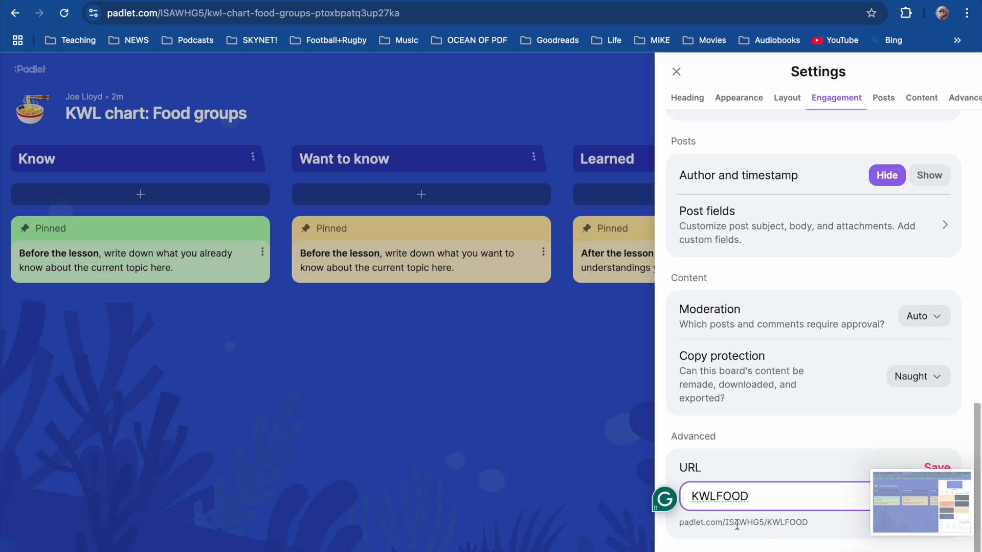
pyautogui.moveTo(679, 522); pyautogui.dragTo(805, 524)
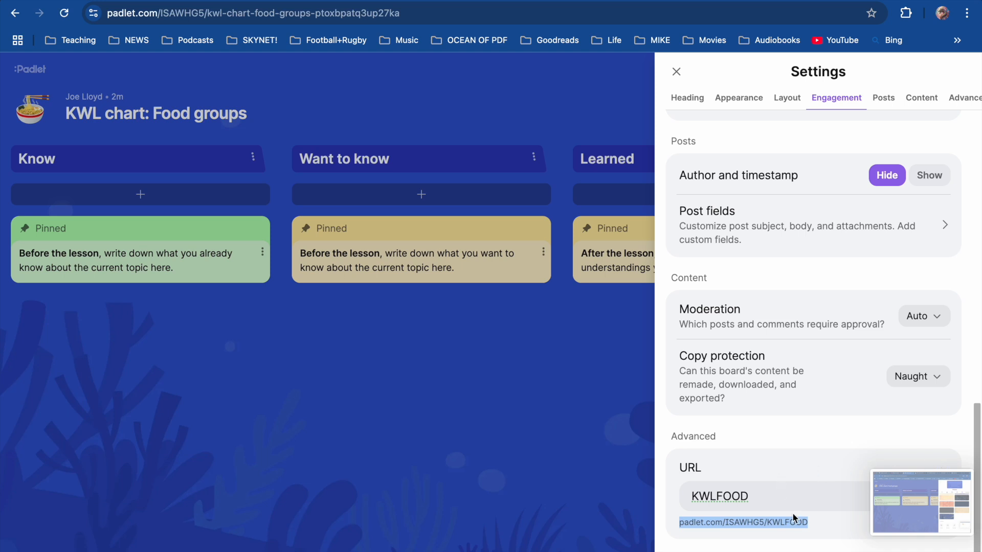
pyautogui.click(806, 495)
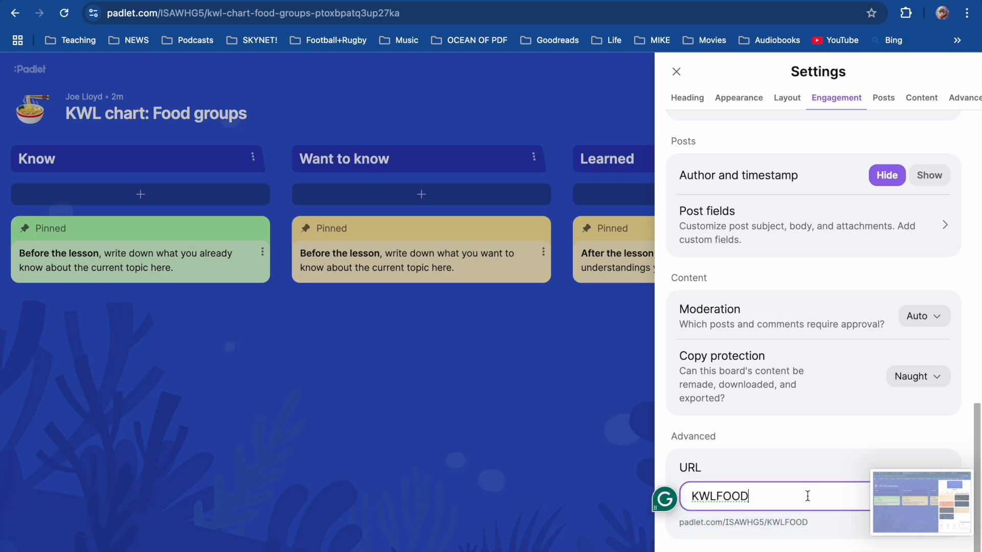
pyautogui.click(675, 72)
# Open the board's sharing options and set the link privacy to Public.
pyautogui.click(955, 117)
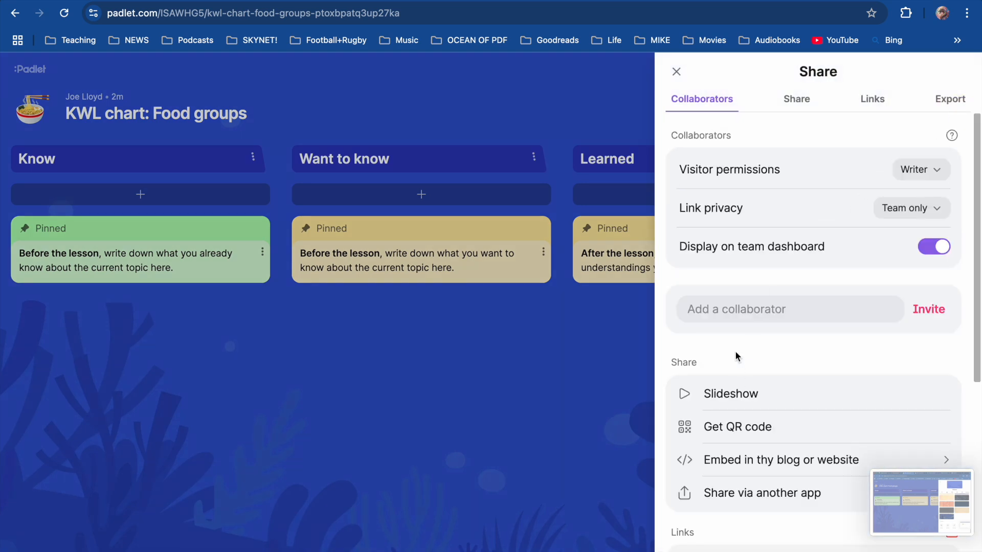
pyautogui.scroll(-1, 734, 351)
pyautogui.scroll(-2, 734, 351)
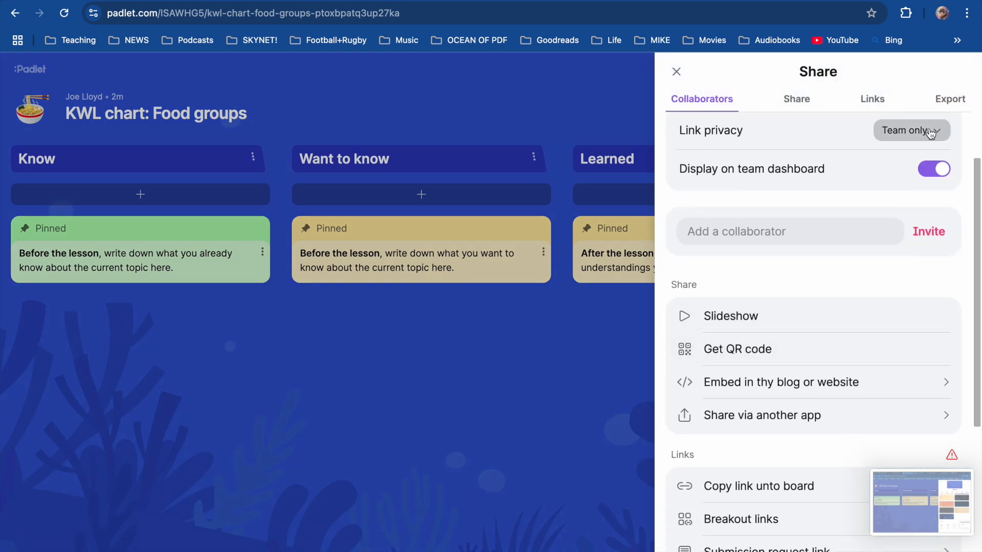
pyautogui.click(906, 131)
pyautogui.click(864, 425)
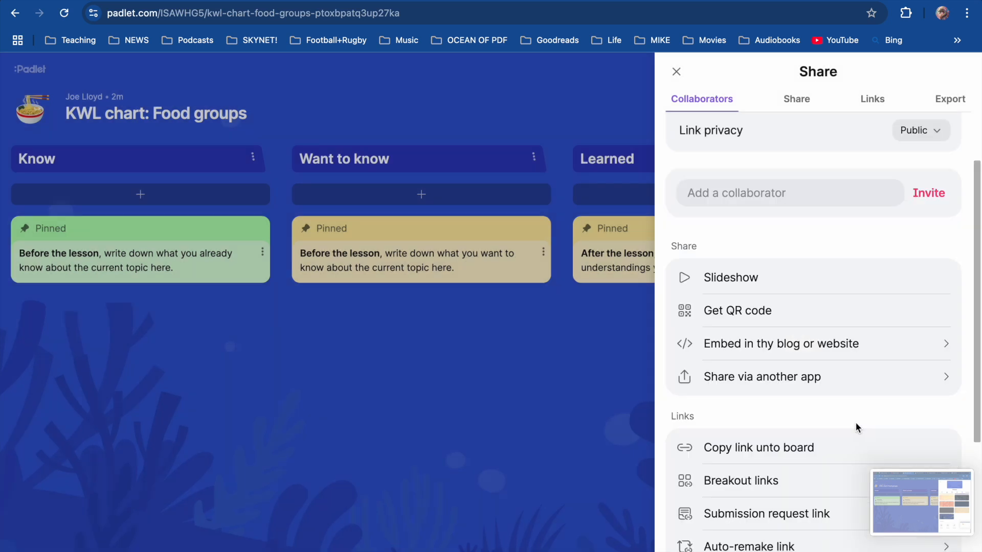
pyautogui.scroll(1, 786, 221)
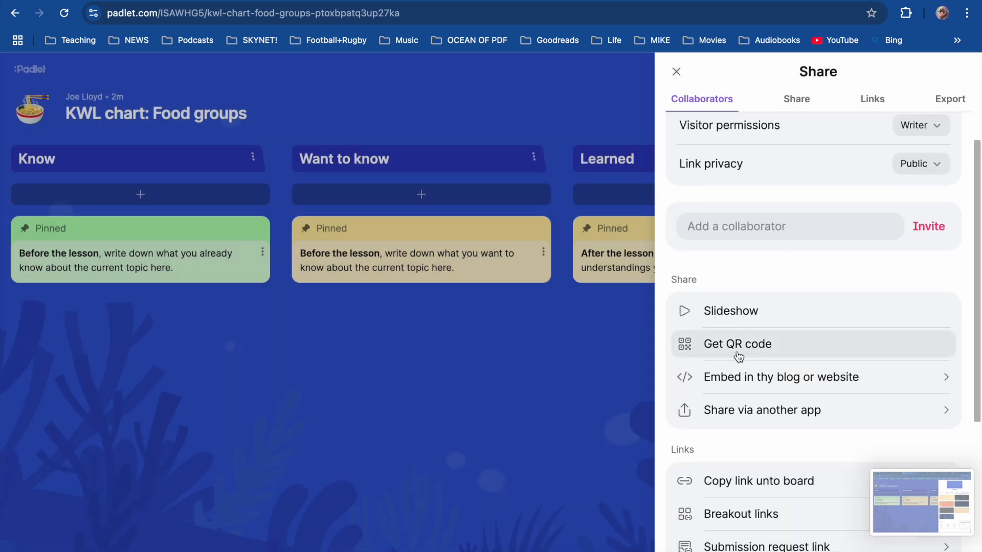
# Display the board's QR code and highlight the board's web address in the browser.
pyautogui.click(768, 352)
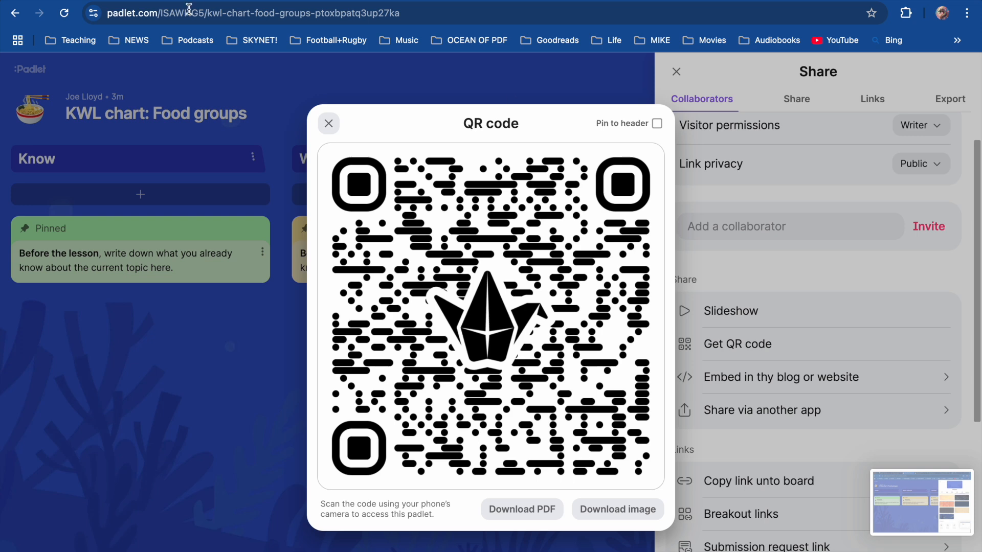
pyautogui.moveTo(106, 13); pyautogui.dragTo(408, 20)
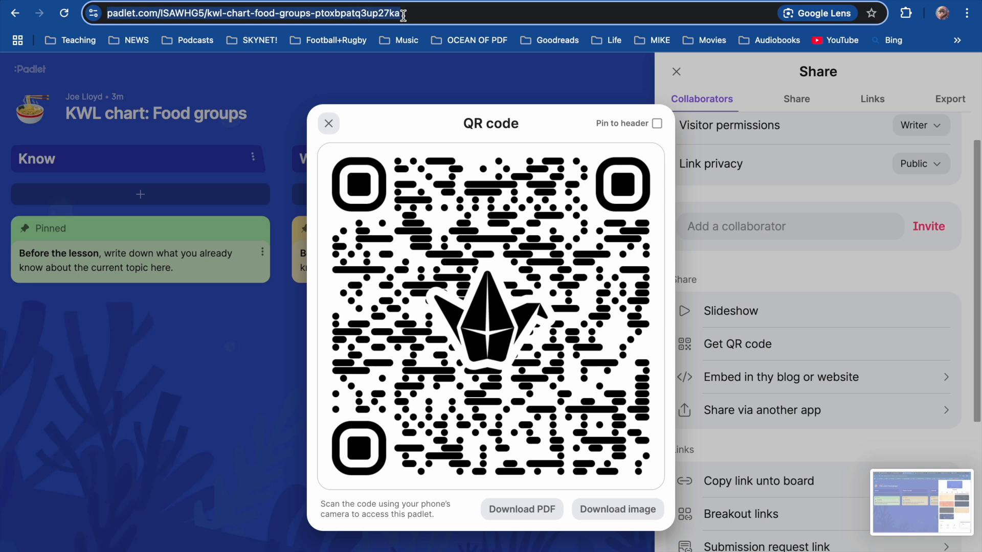
pyautogui.click(403, 16)
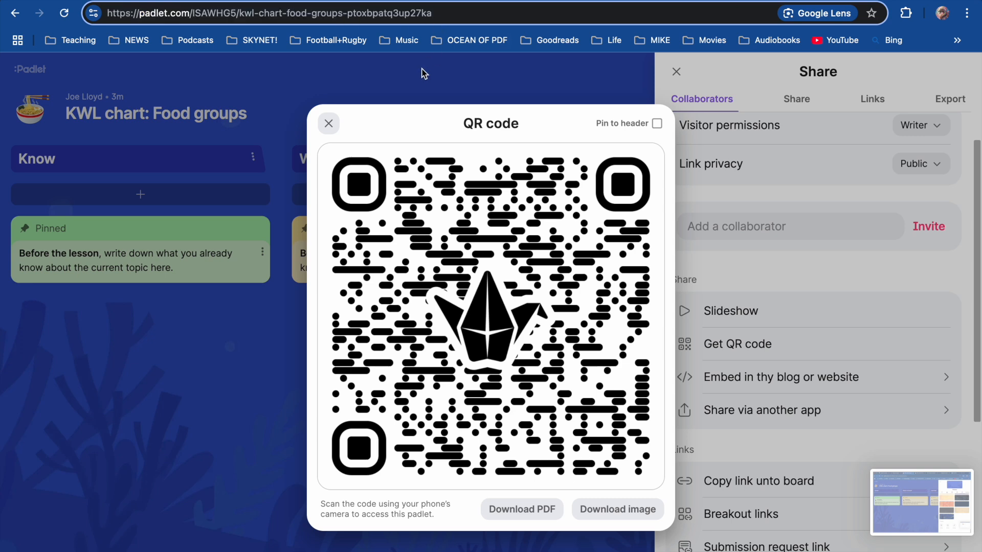
pyautogui.click(424, 133)
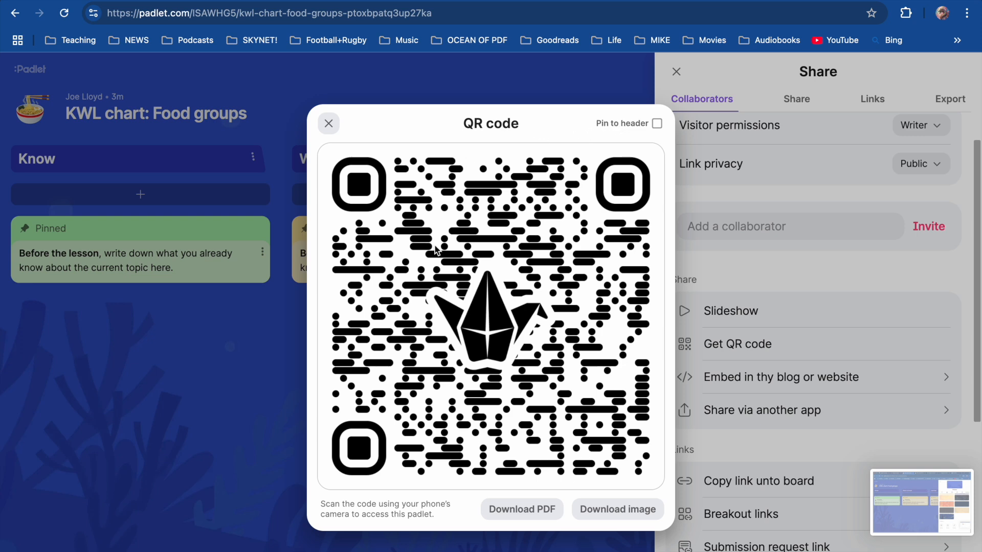
# Pin the QR code to the board's header and close the QR code and sharing views.
pyautogui.click(632, 132)
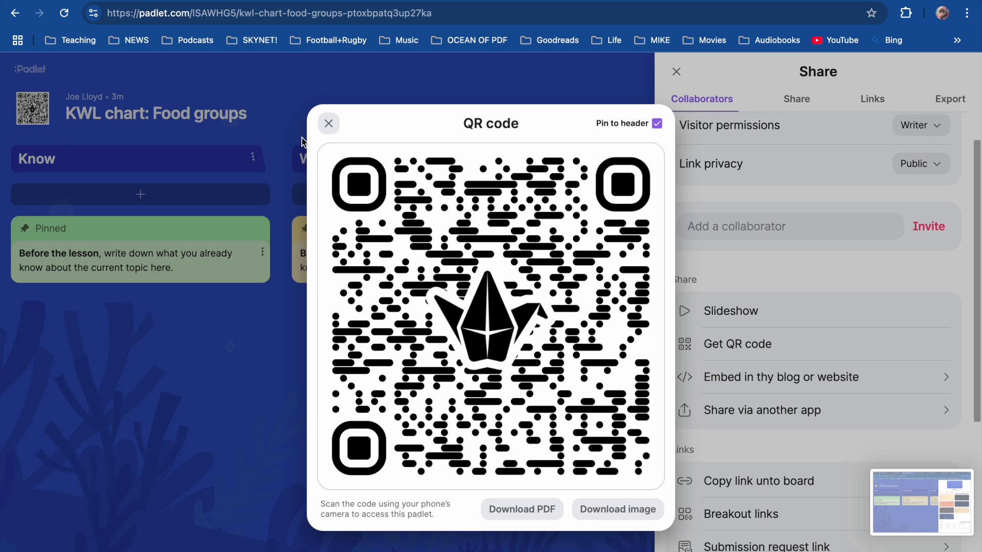
pyautogui.click(329, 123)
pyautogui.click(547, 369)
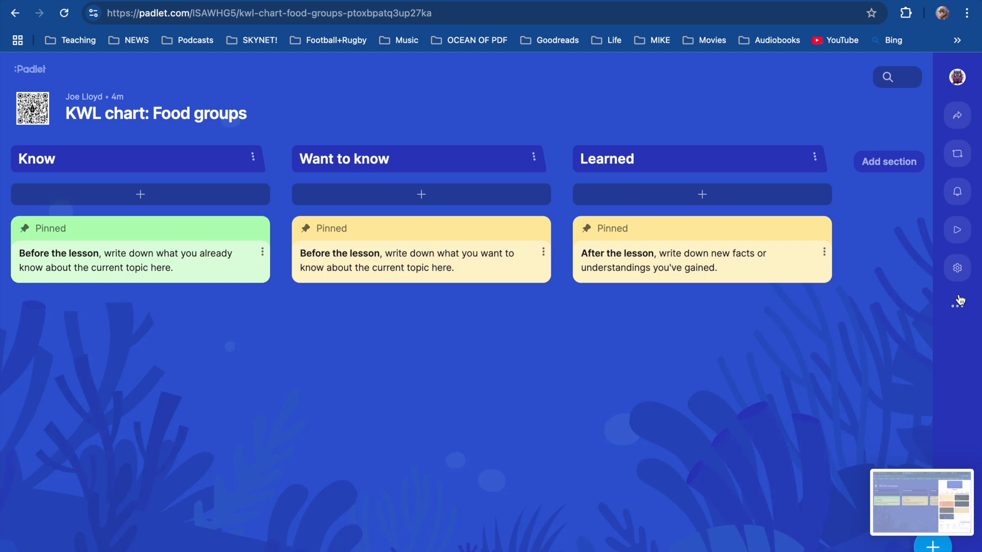
# Reopen the board's sharing options, view the breakout links for the individual sections, and return to the board.
pyautogui.click(958, 270)
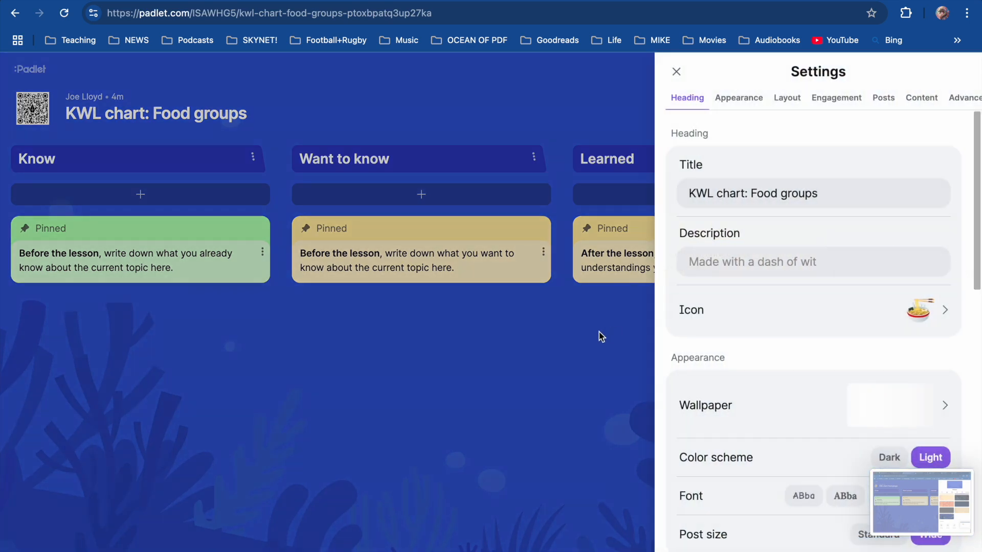
pyautogui.click(609, 333)
pyautogui.click(957, 116)
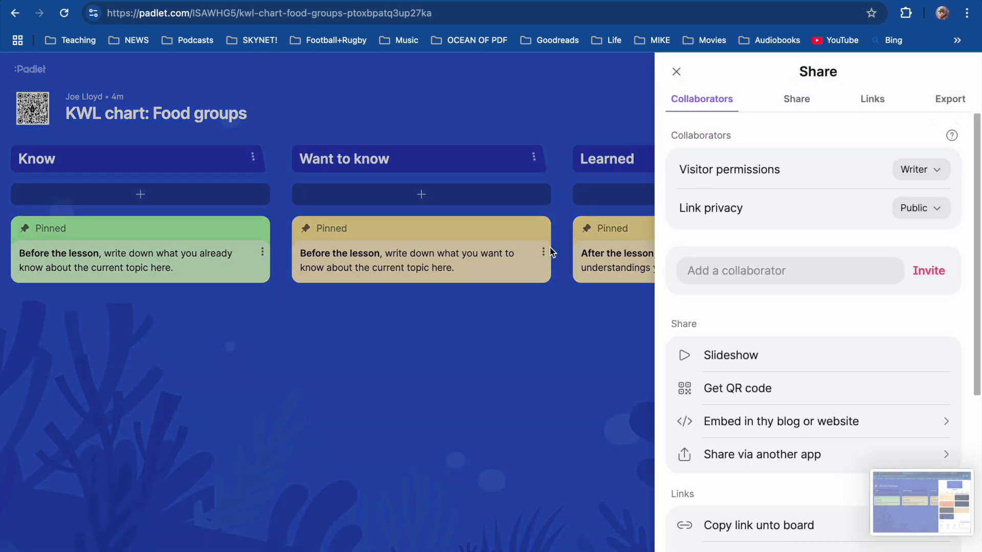
pyautogui.scroll(-5, 767, 379)
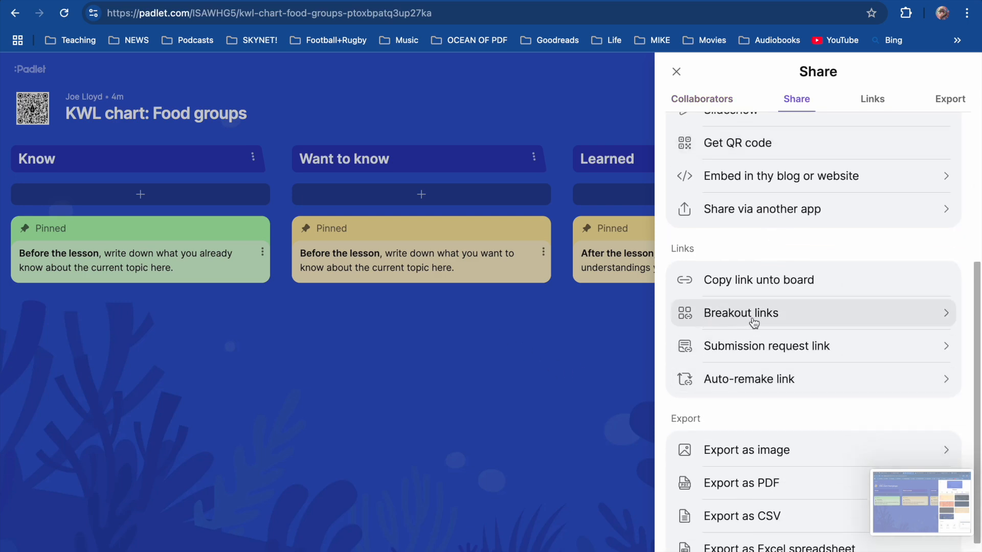
pyautogui.click(754, 322)
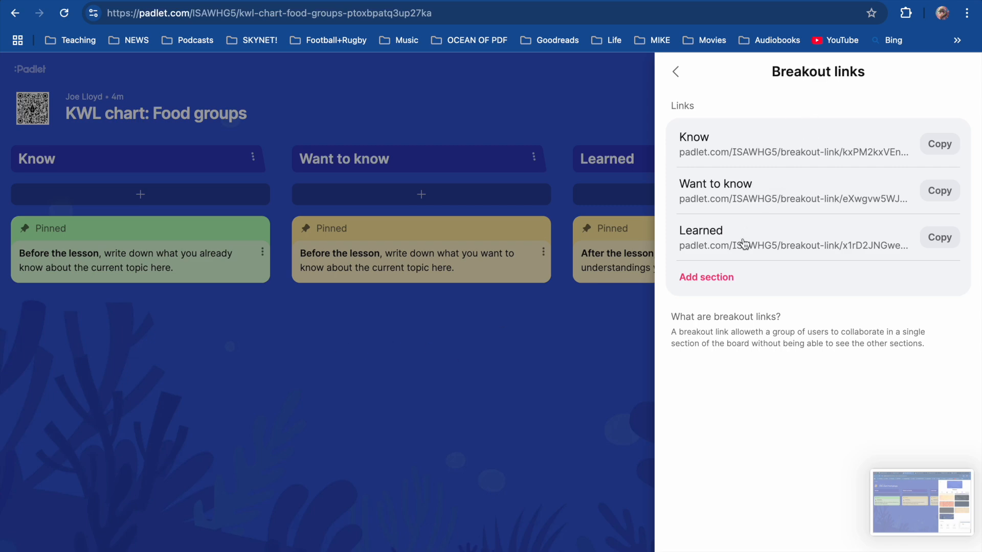
pyautogui.click(677, 77)
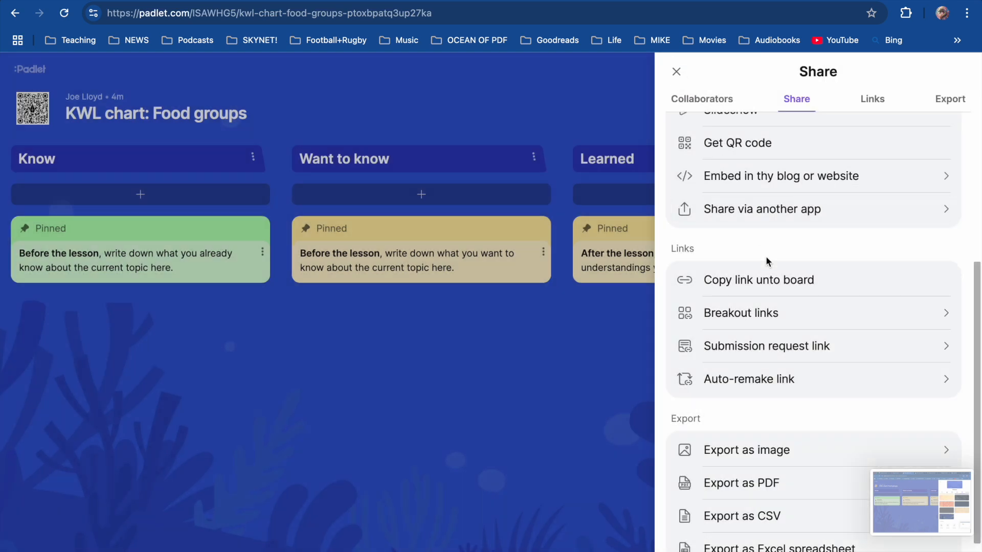
pyautogui.scroll(5, 765, 256)
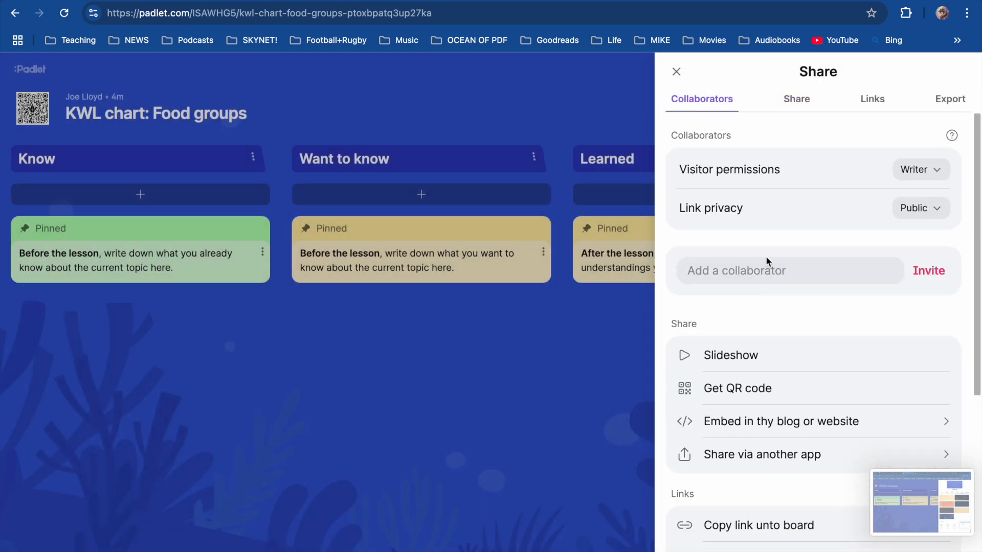
pyautogui.click(677, 72)
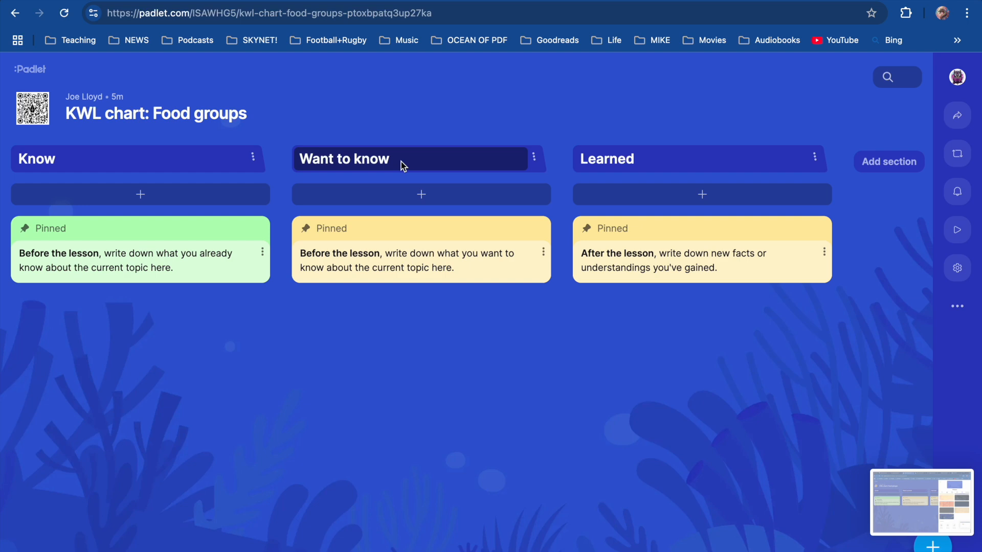
pyautogui.press('super+shift+5')
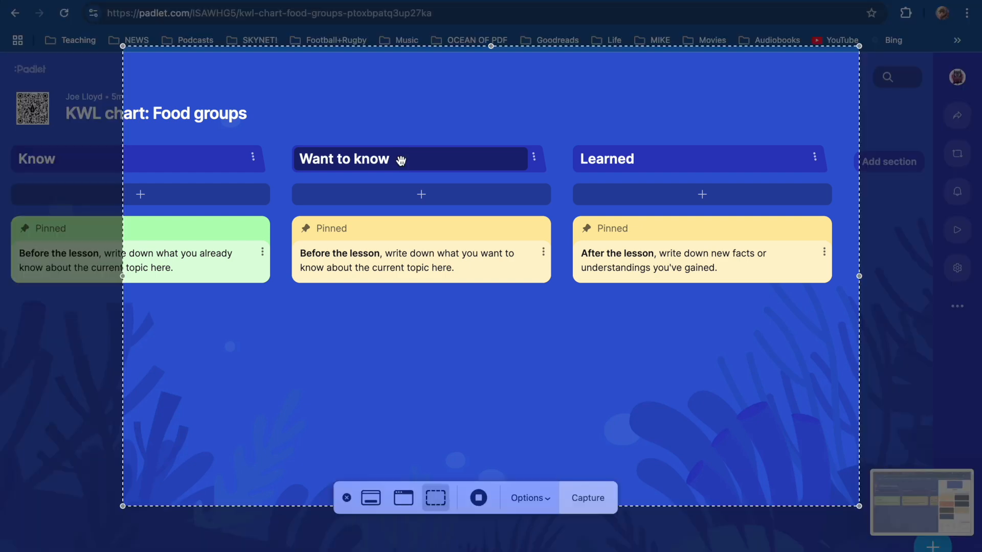